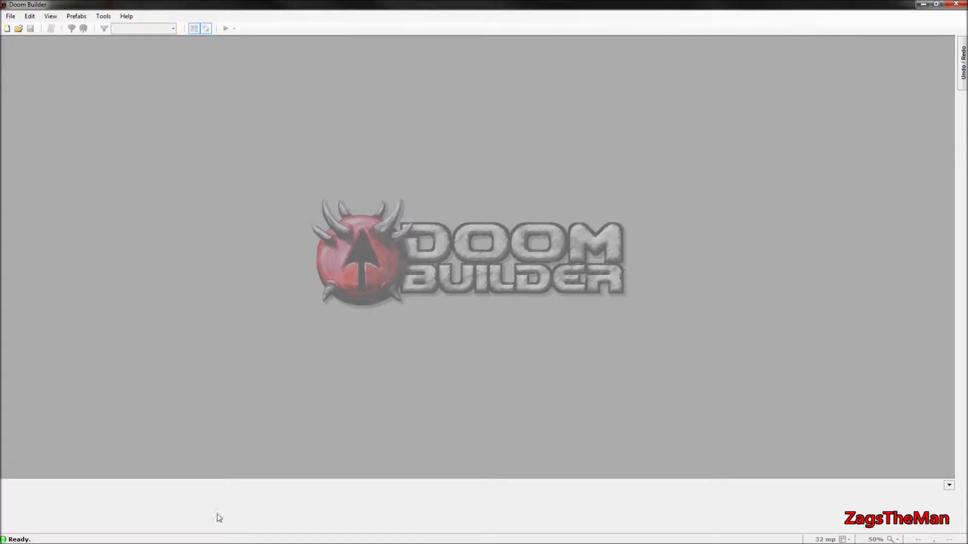
Switch to the web browser, review the Doom Builder, DOOM WAD and ZDoom download pages, and return to Doom Builder.
mouse_move(132, 540)
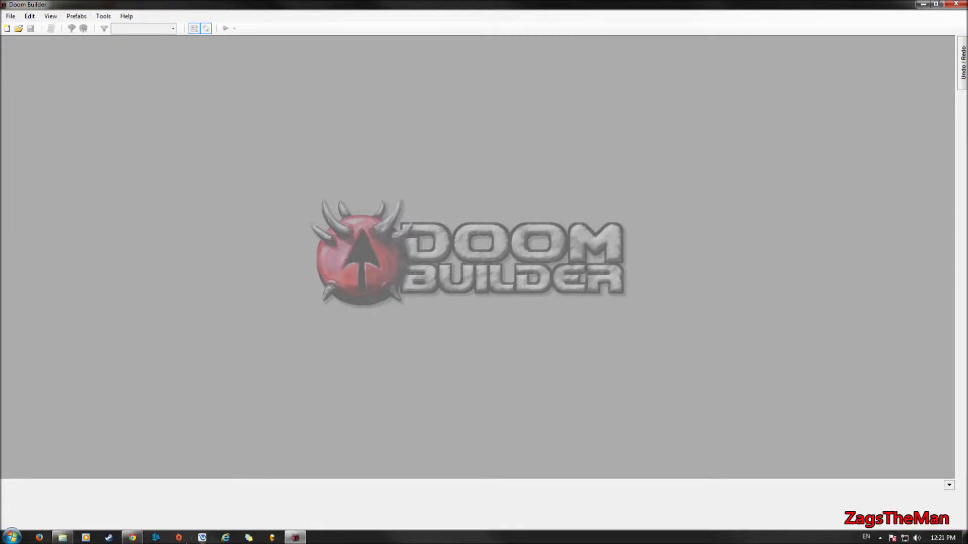
click(132, 540)
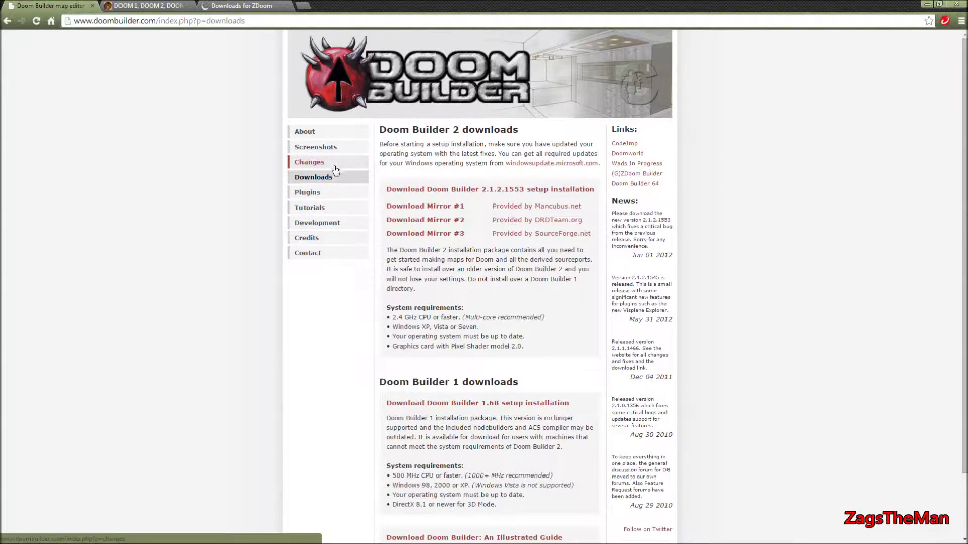
scroll(332, 160, down, 3)
scroll(779, 264, up, 3)
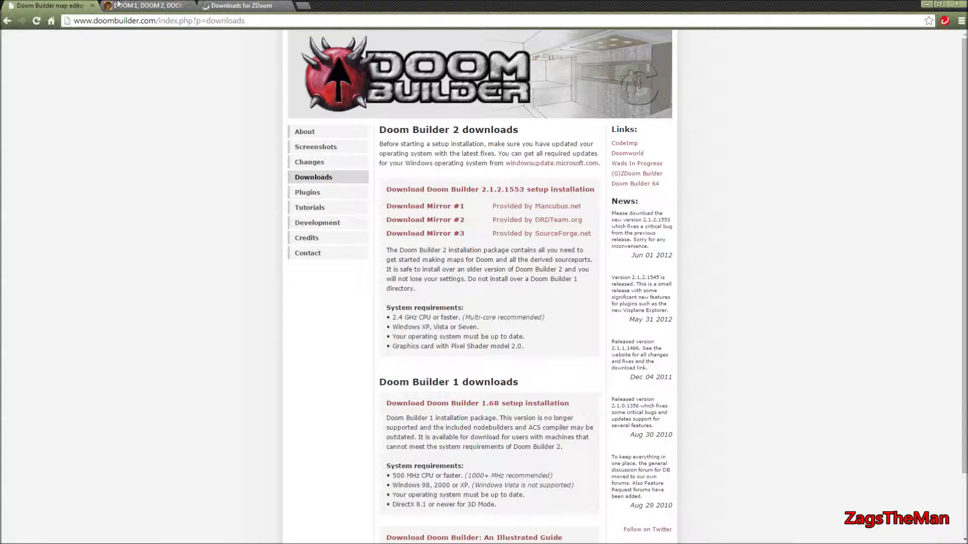
key(ctrl+Tab)
scroll(213, 246, up, 2)
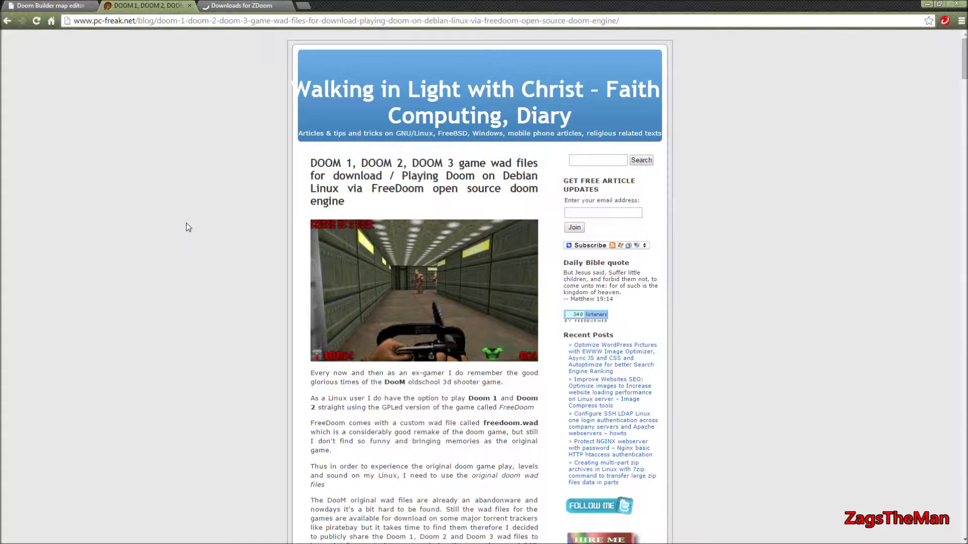
click(274, 7)
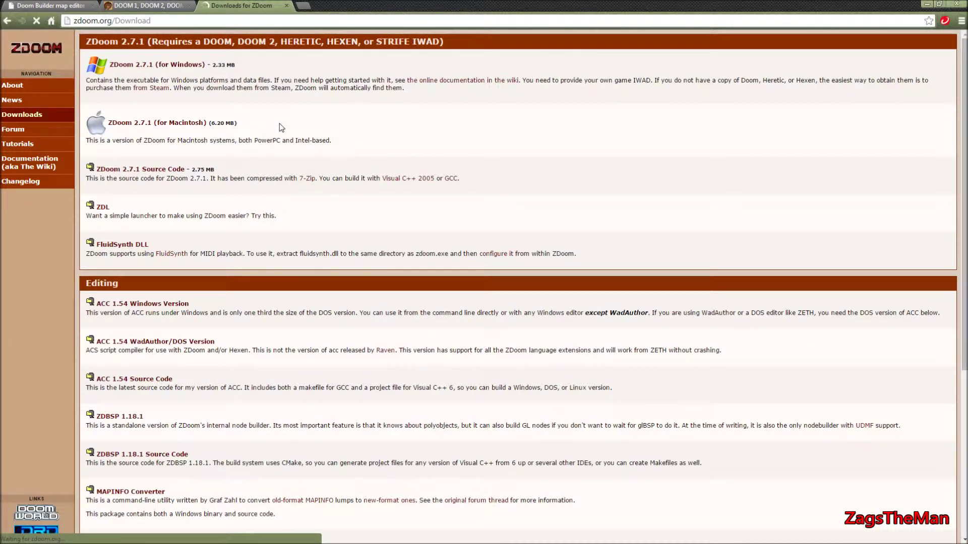
click(295, 537)
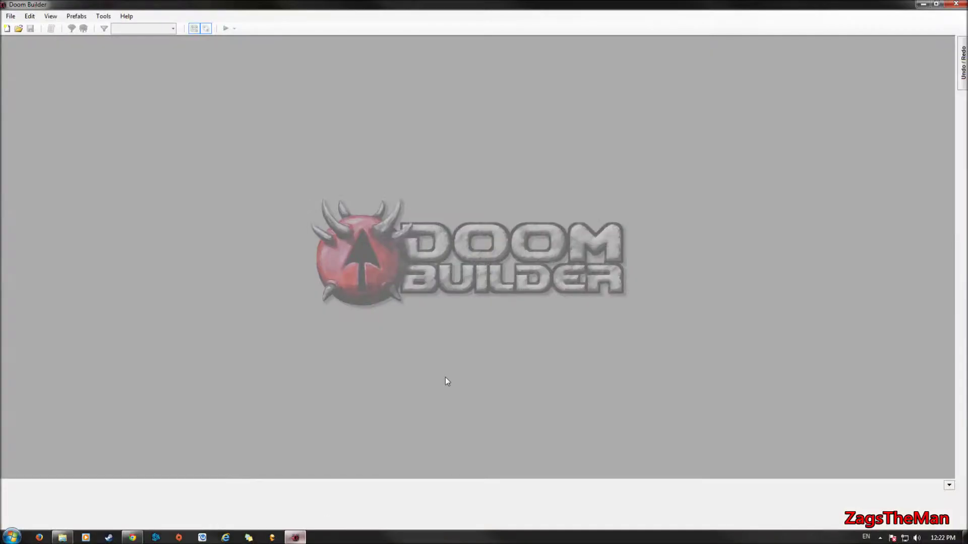
Start a new map with the ZDoom (Doom in Hexen format) game configuration and level name MAP01.
click(6, 28)
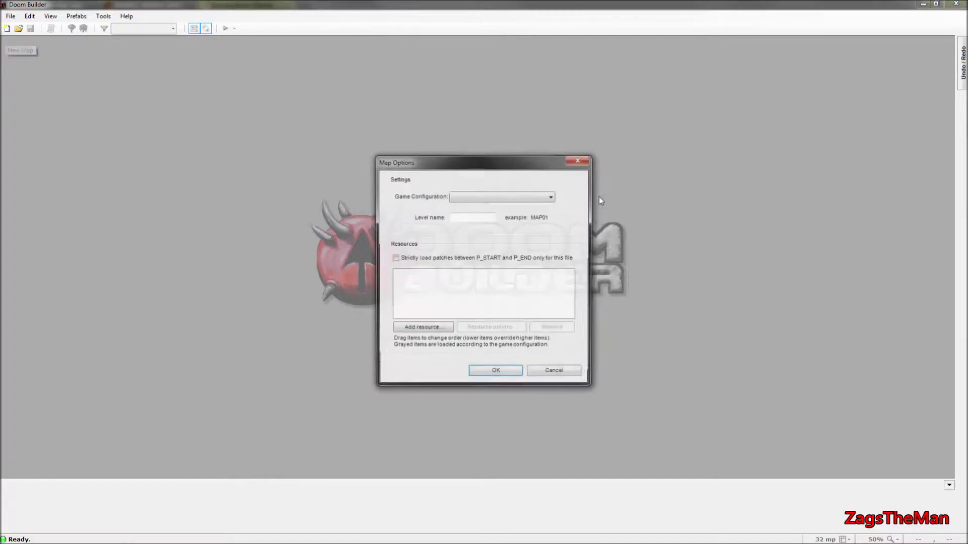
click(485, 199)
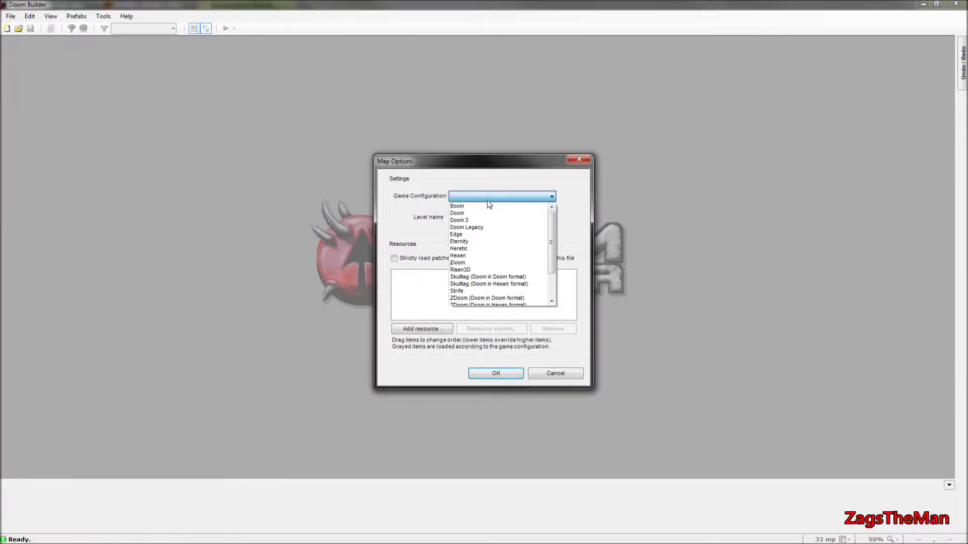
scroll(552, 226, down, 2)
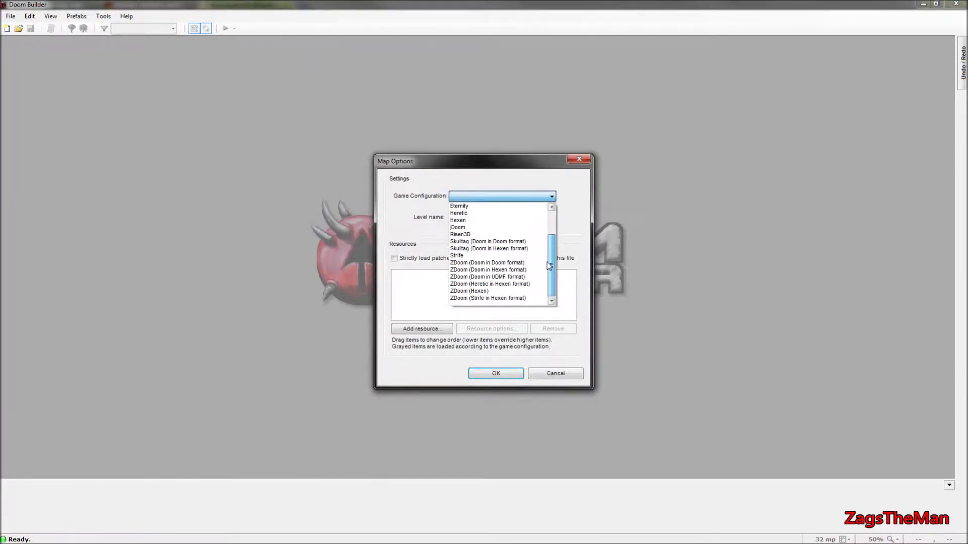
click(503, 271)
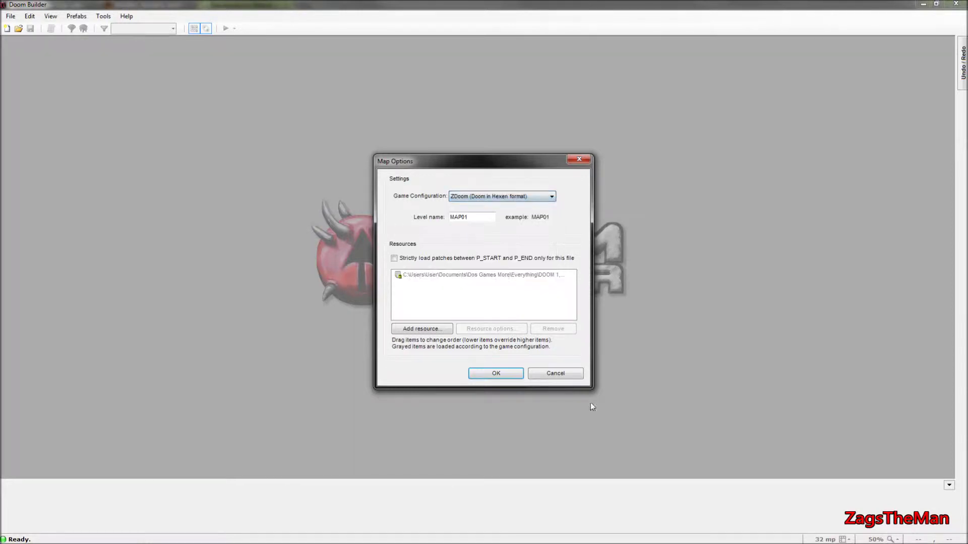
click(880, 538)
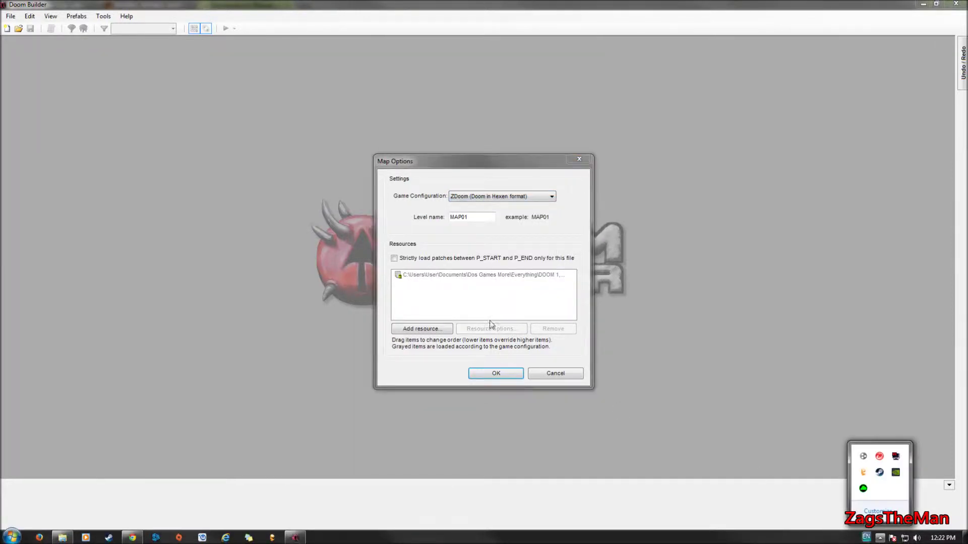
click(530, 254)
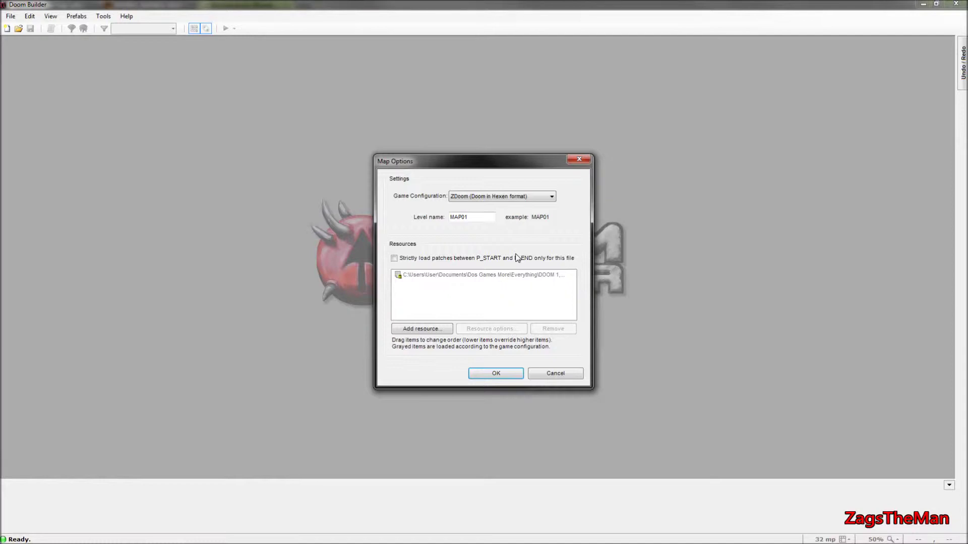
Add doom2.wad from the Doom 2 stuff folder as a WAD resource, create the map, and clear the loading errors.
click(440, 330)
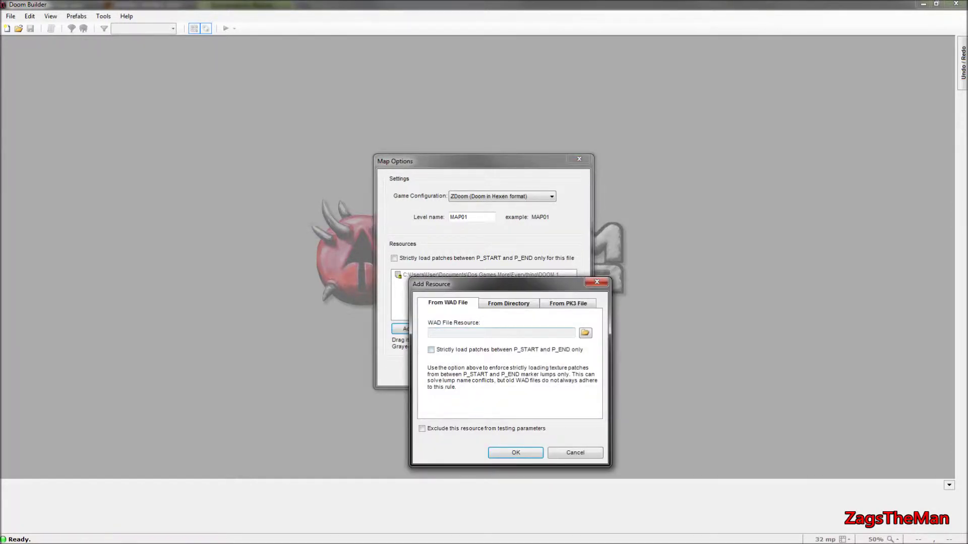
click(585, 334)
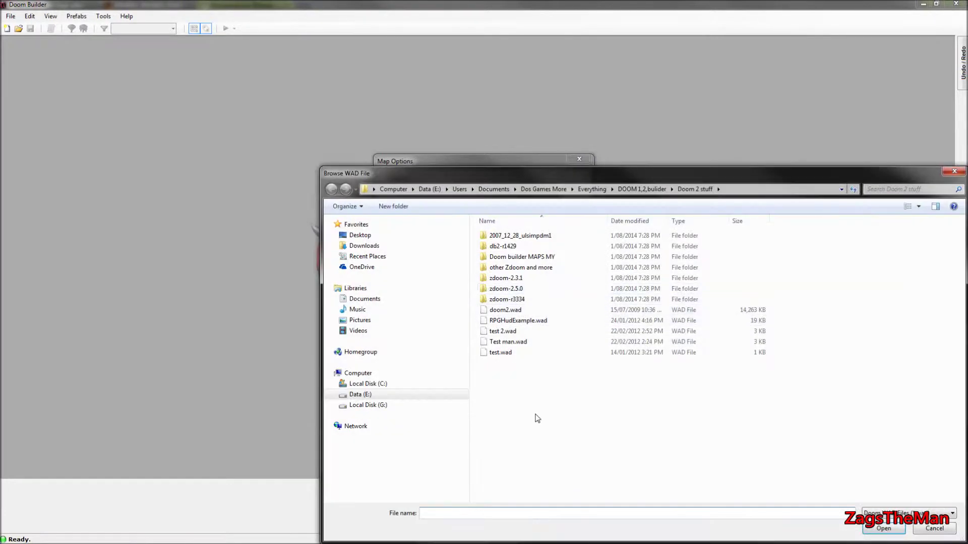
double_click(506, 310)
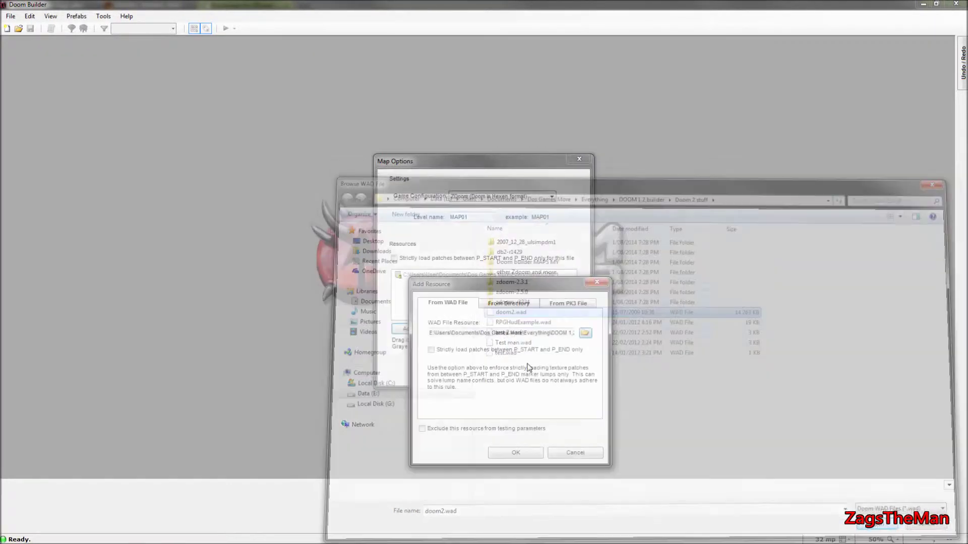
click(516, 453)
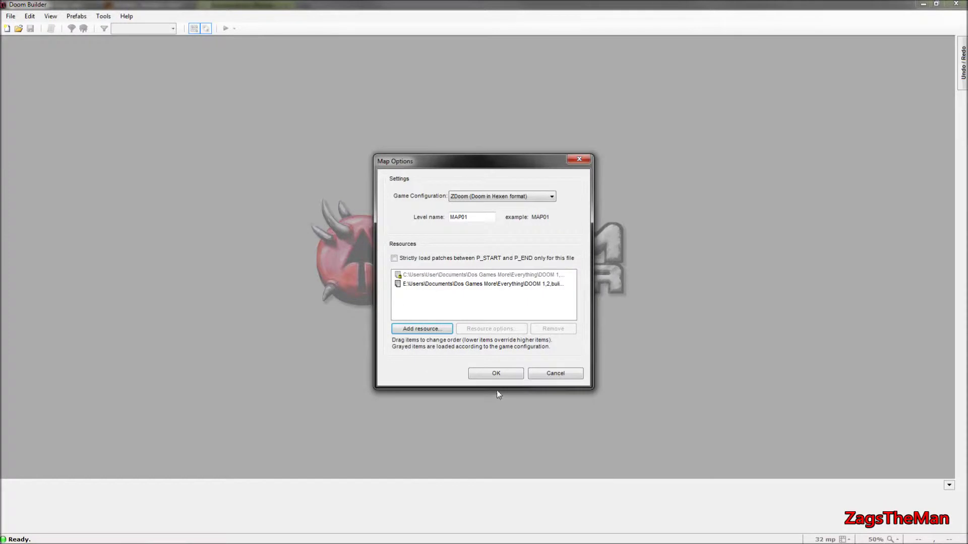
click(498, 374)
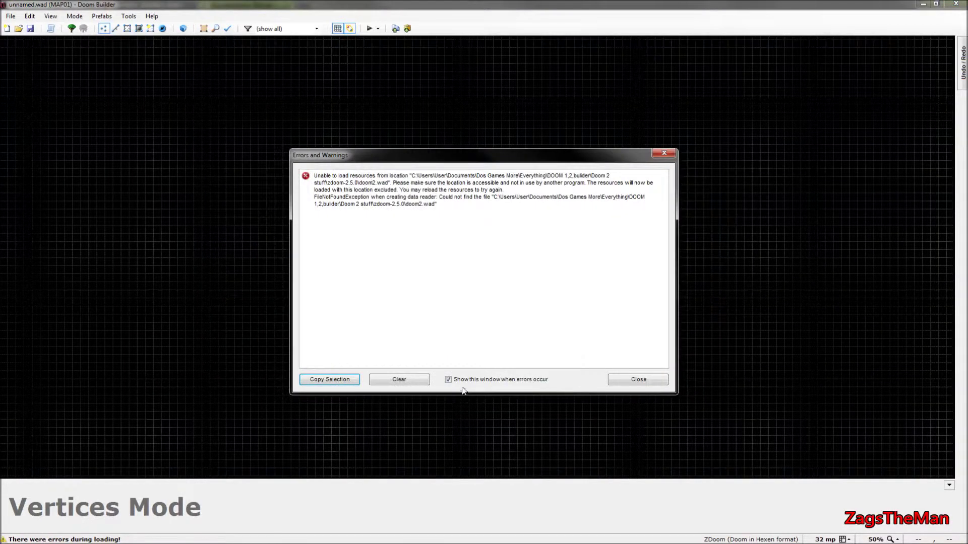
click(398, 382)
click(642, 383)
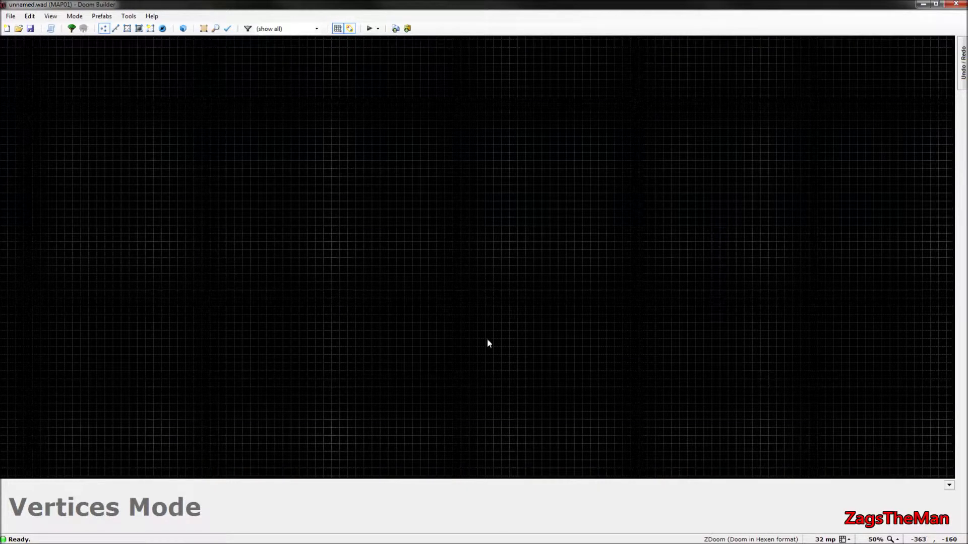
Look at the grid size and zoom options, choose 50% zoom, and zoom in on the empty grid.
click(849, 540)
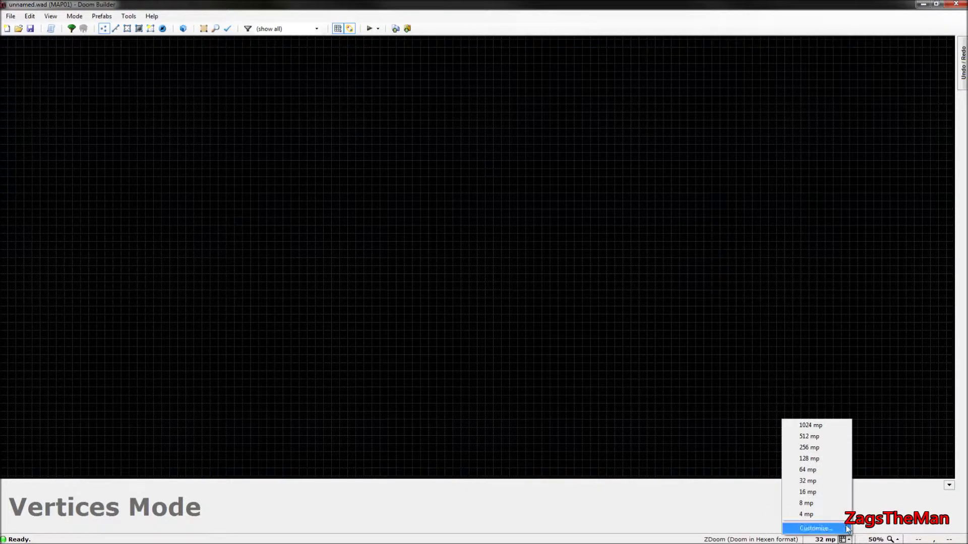
click(827, 528)
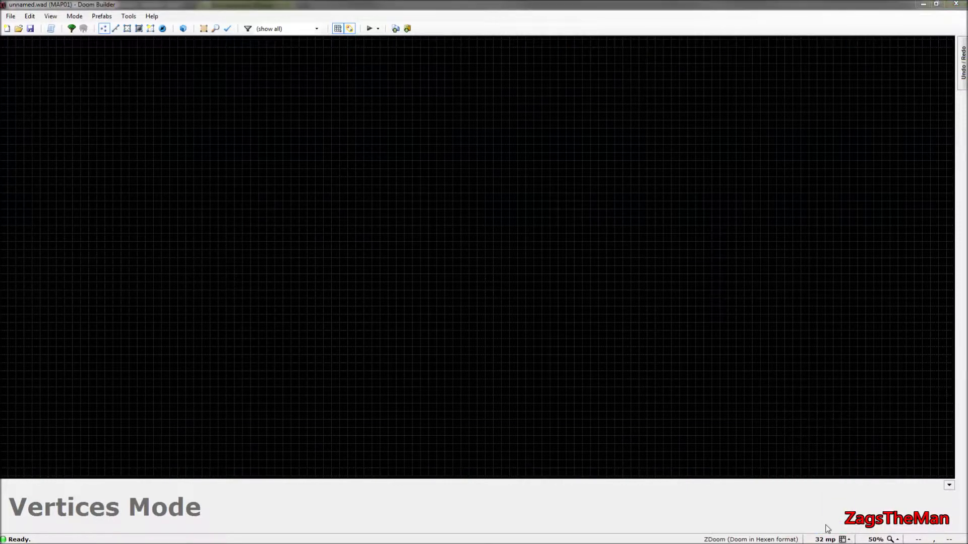
click(540, 368)
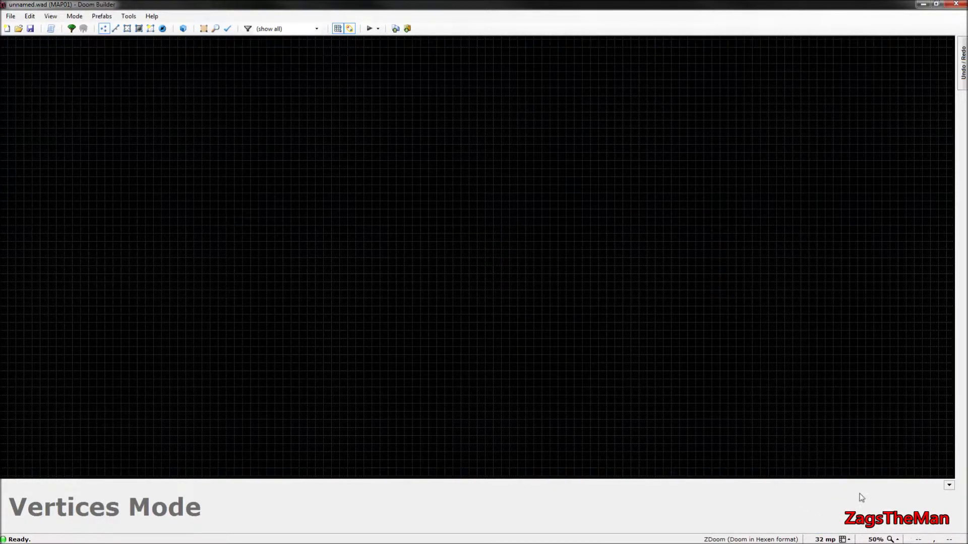
click(893, 540)
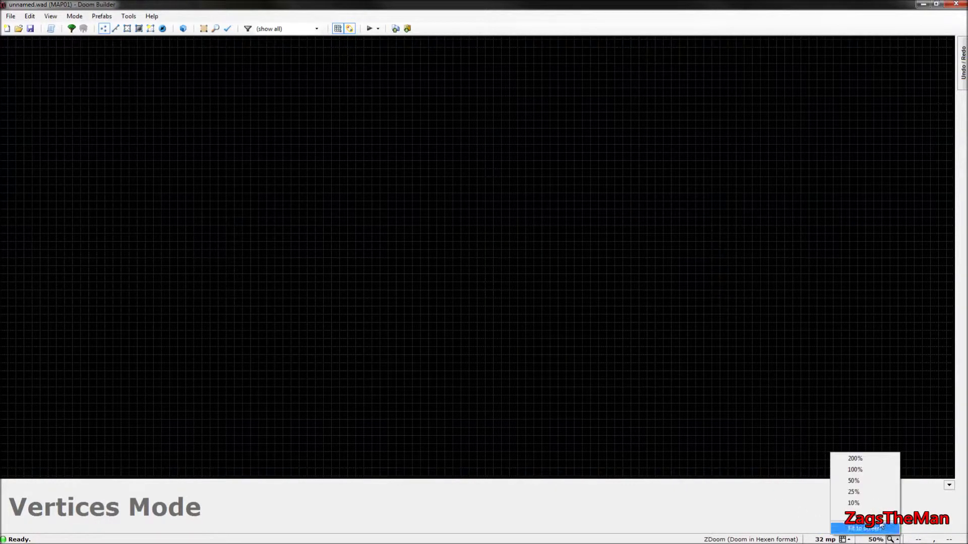
click(853, 481)
scroll(612, 378, up, 2)
scroll(609, 376, up, 1)
scroll(593, 370, up, 1)
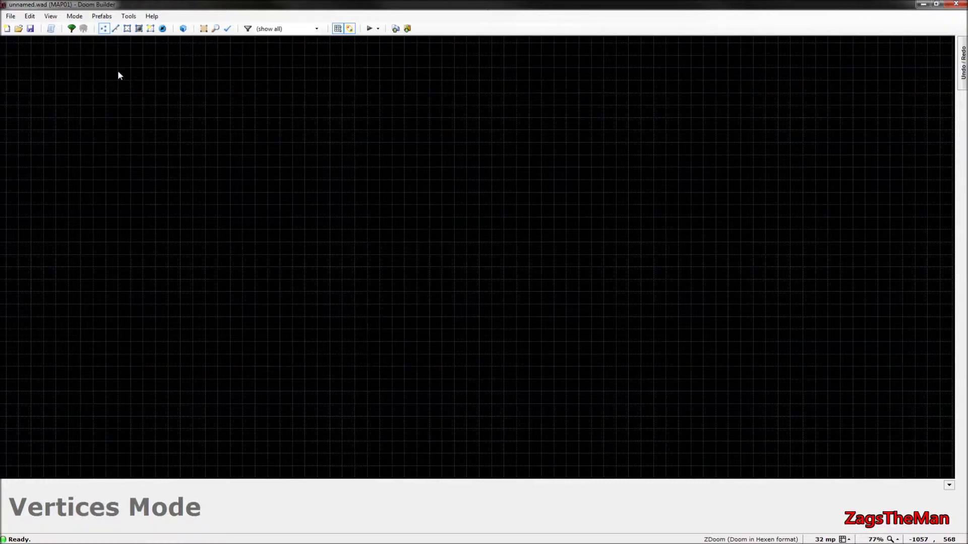
Draw a single vertex at X -640, Y 64 and check its position properties without changing them.
key(d)
click(278, 266)
click(280, 267)
key(Delete)
key(ctrl+z)
scroll(285, 305, up, 4)
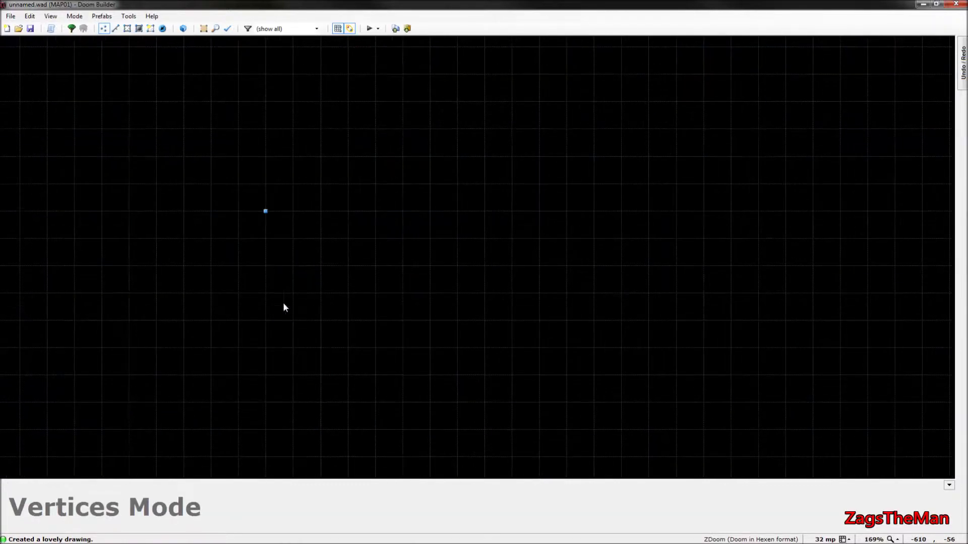
right_click(268, 211)
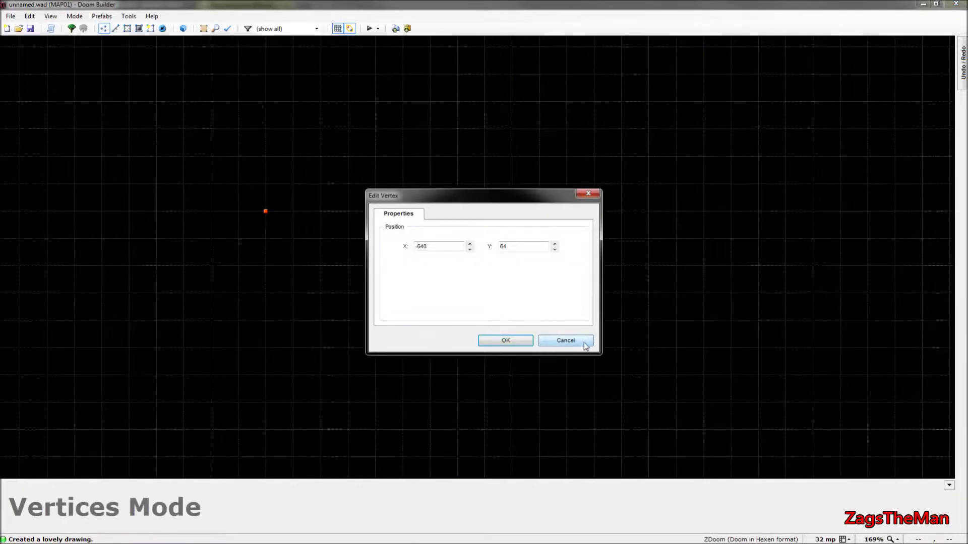
click(584, 341)
In Linedefs mode, draw a closed 320 by 320 square room starting from the existing vertex.
key(l)
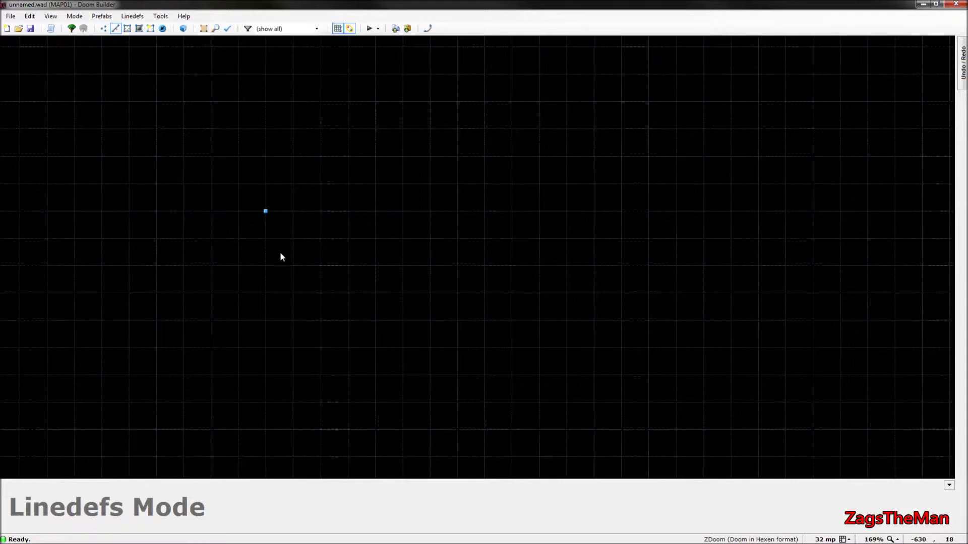
key(d)
scroll(266, 348, down, 3)
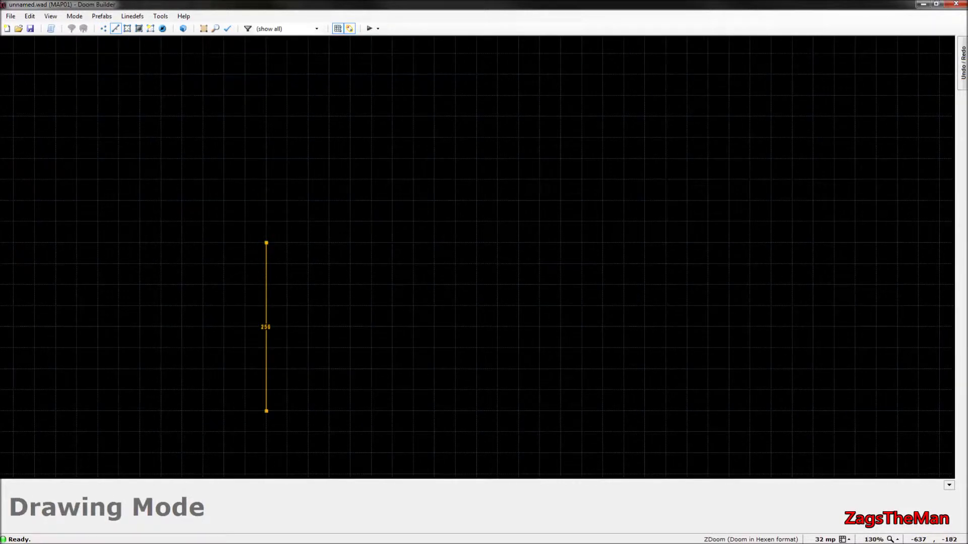
click(266, 453)
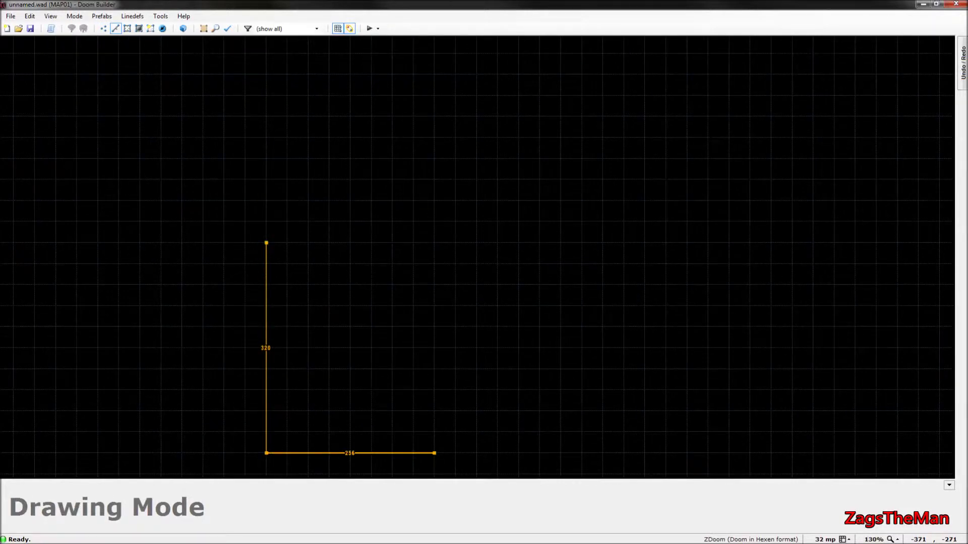
click(477, 453)
click(476, 243)
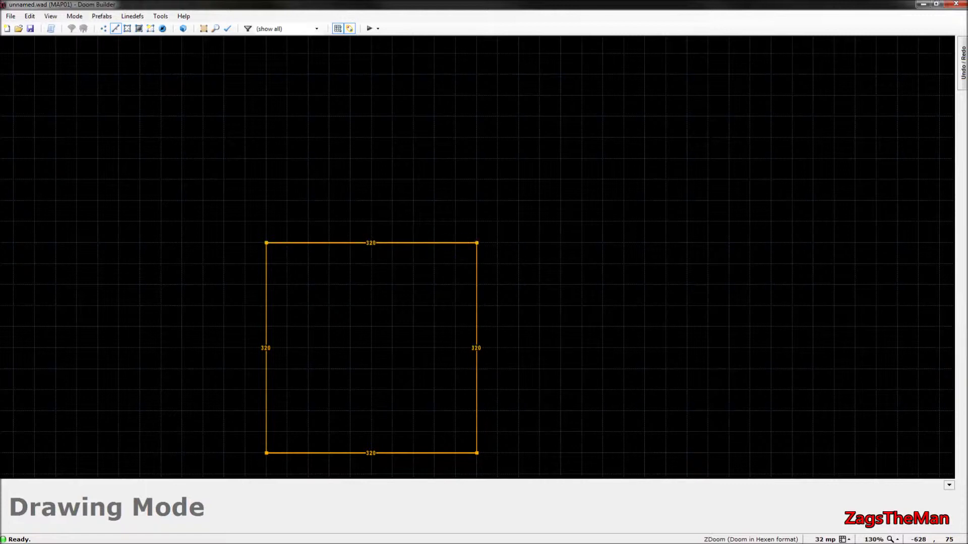
click(266, 243)
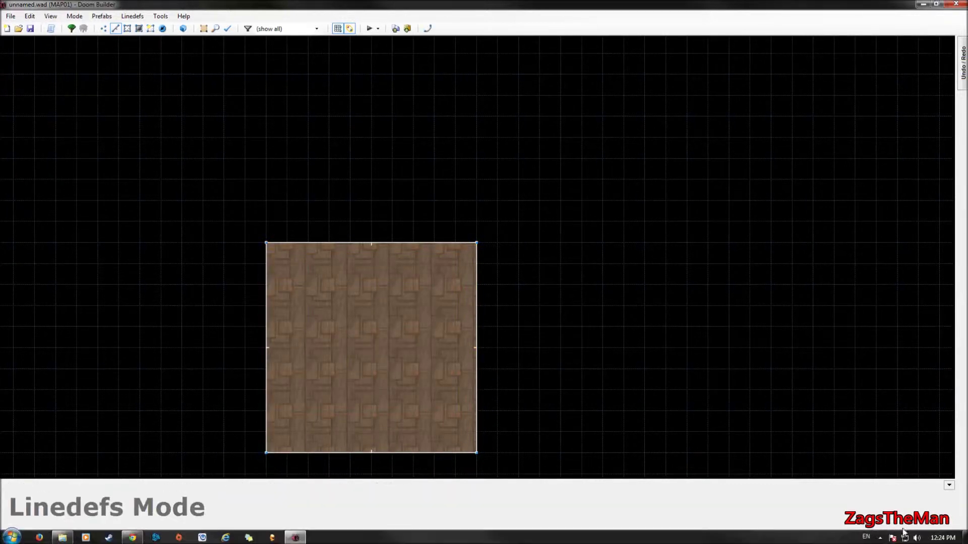
click(881, 538)
click(421, 381)
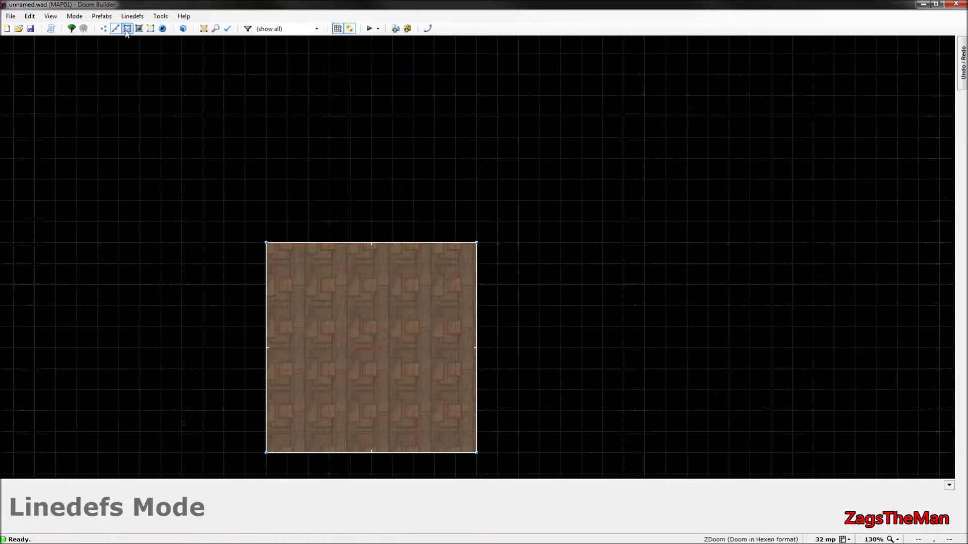
Examine the settings and sidedef textures of the square room's left linedef.
right_click(273, 385)
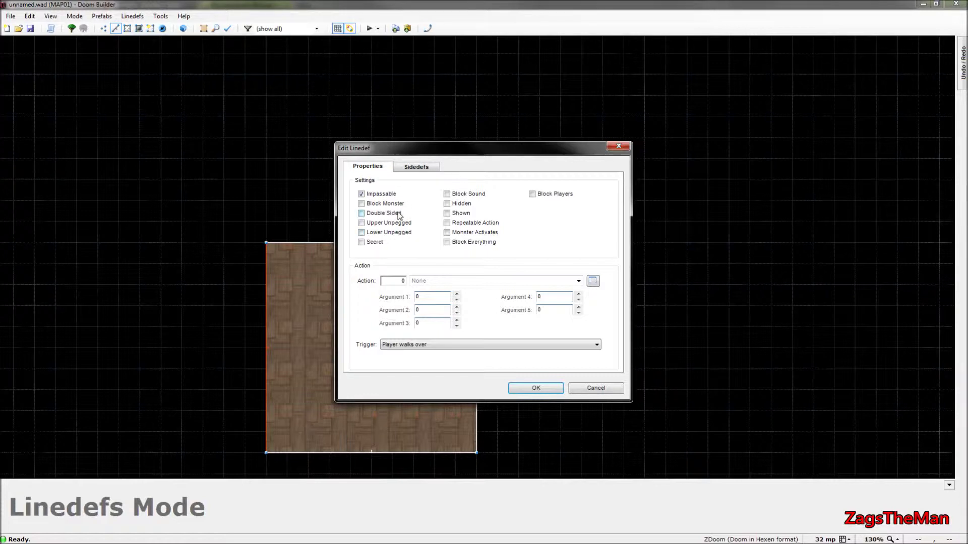
click(406, 168)
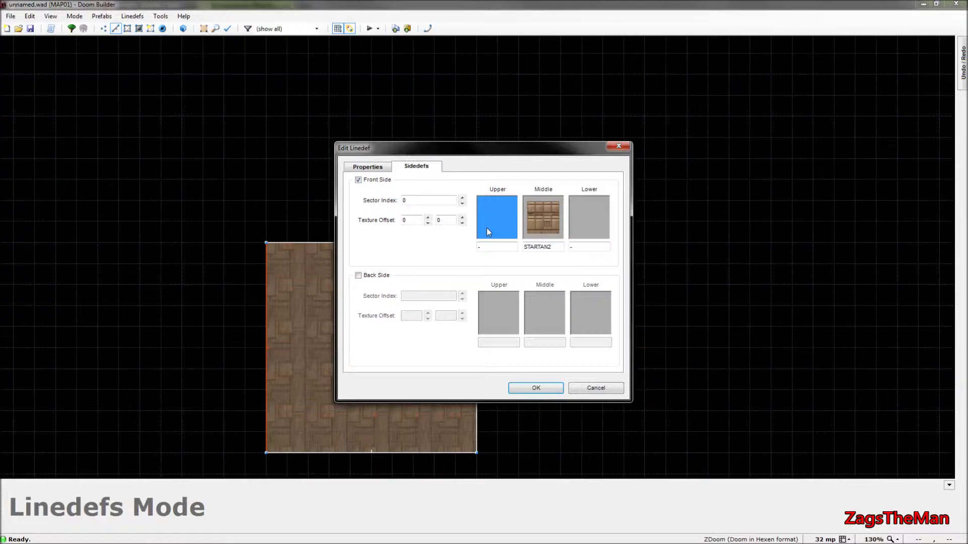
click(538, 387)
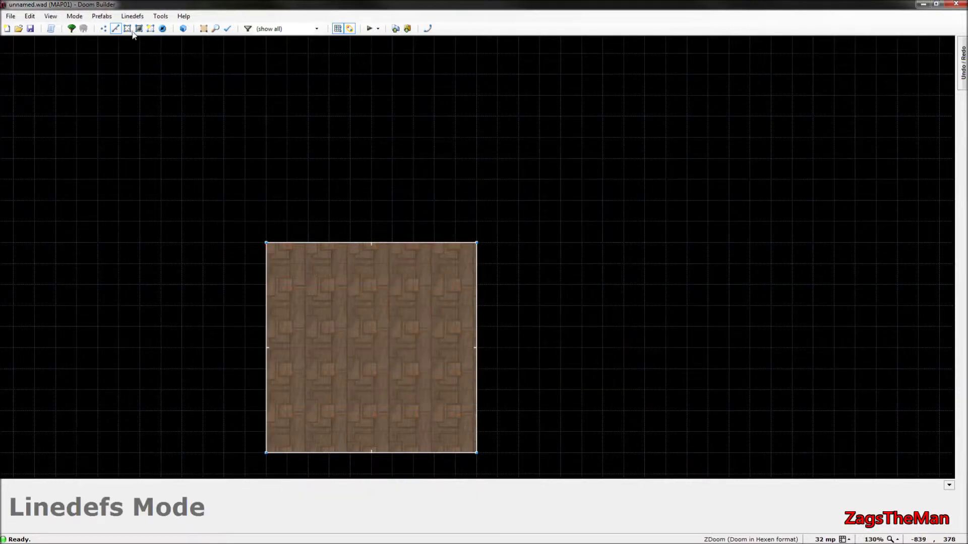
In Sectors mode, examine the square room's sector properties: heights, floor and ceiling textures, special, brightness and tag.
click(127, 28)
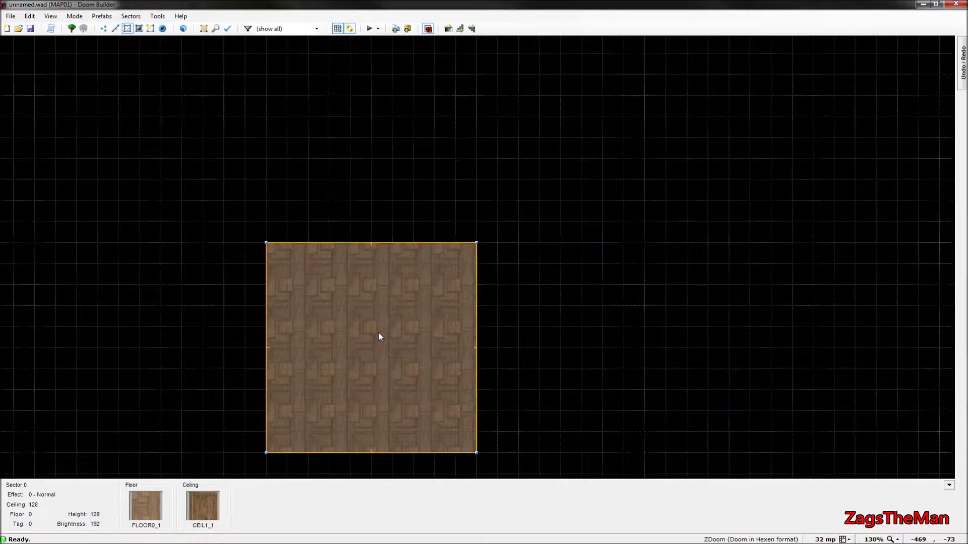
right_click(379, 333)
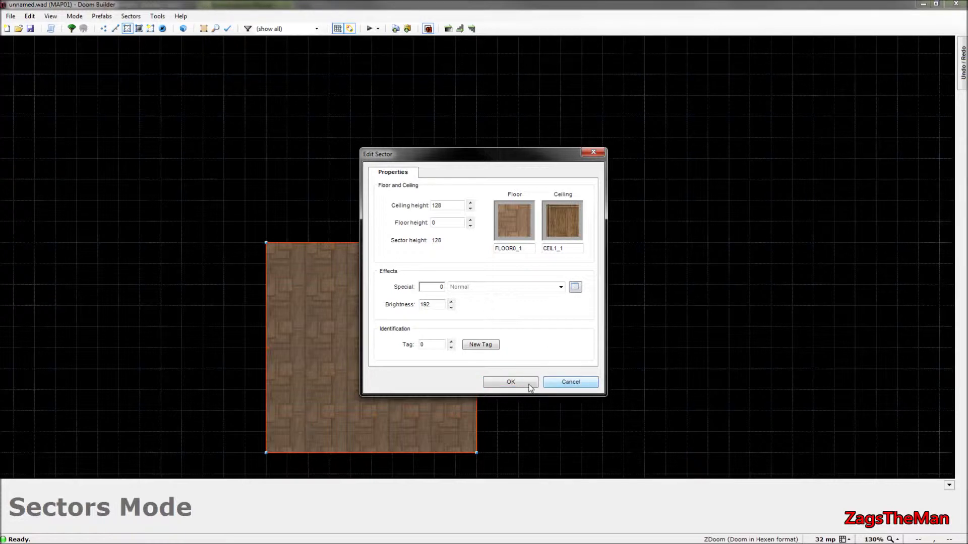
click(880, 538)
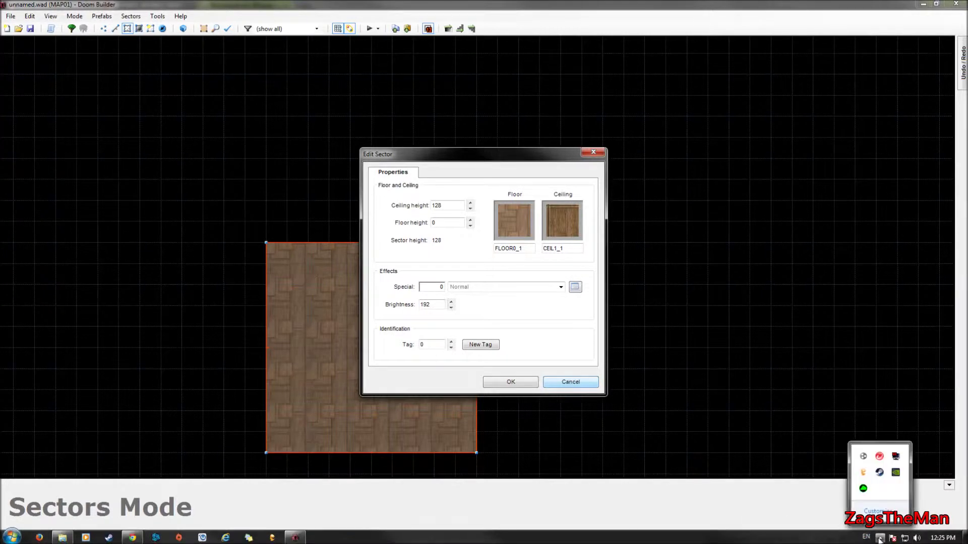
click(520, 382)
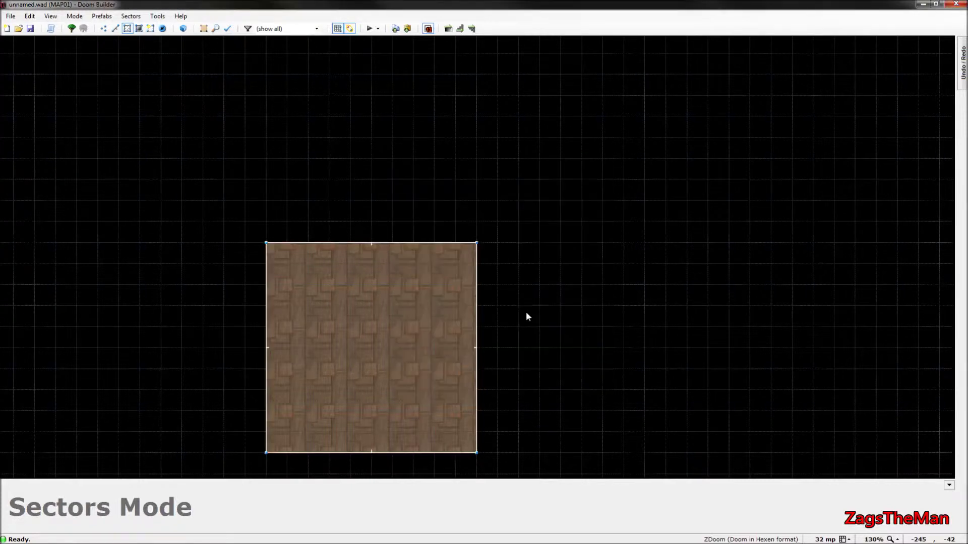
Look at the room in Brightness mode and return to Sectors mode.
click(140, 29)
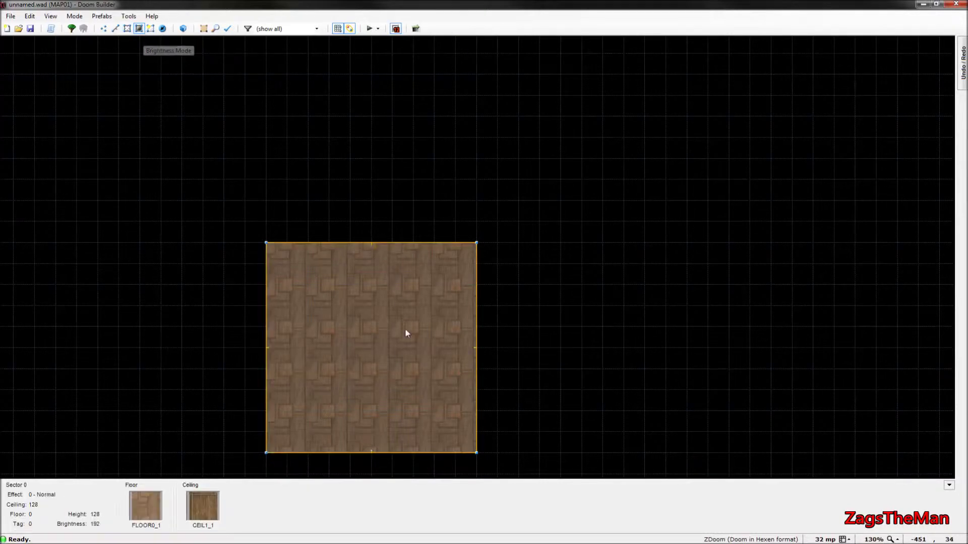
click(162, 29)
scroll(362, 259, up, 3)
scroll(363, 262, down, 3)
key(s)
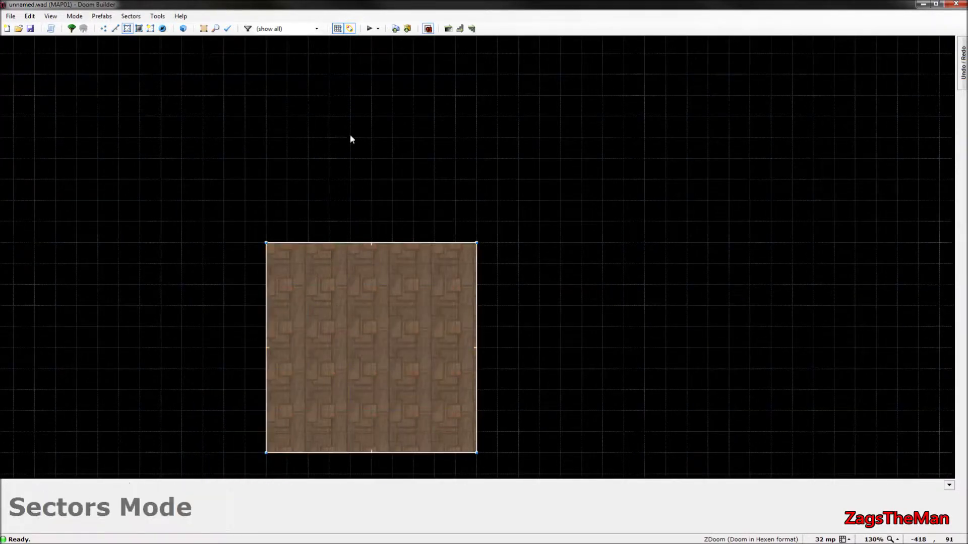
In Visual Mode, fly around and through the room to examine its walls, floor and ceiling in 3D.
click(183, 29)
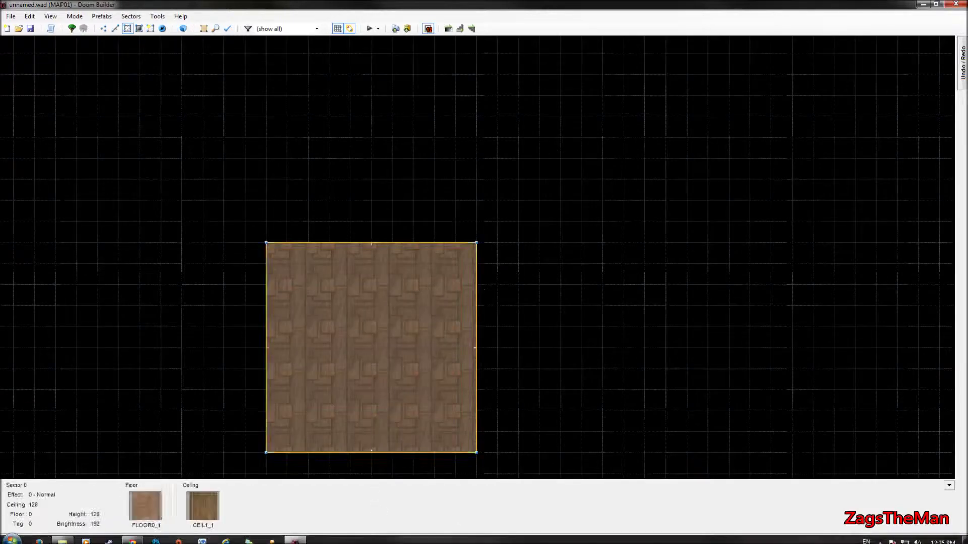
key(w)
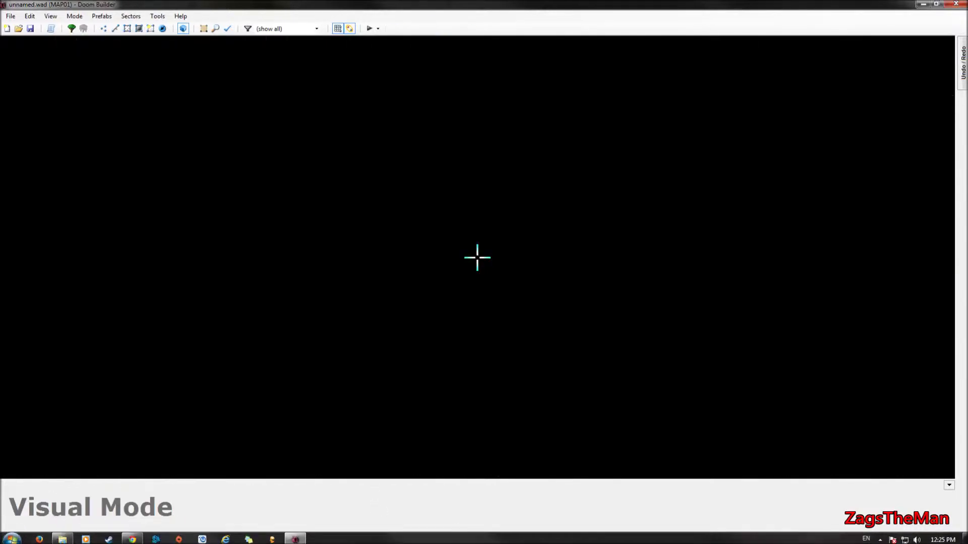
key(s)
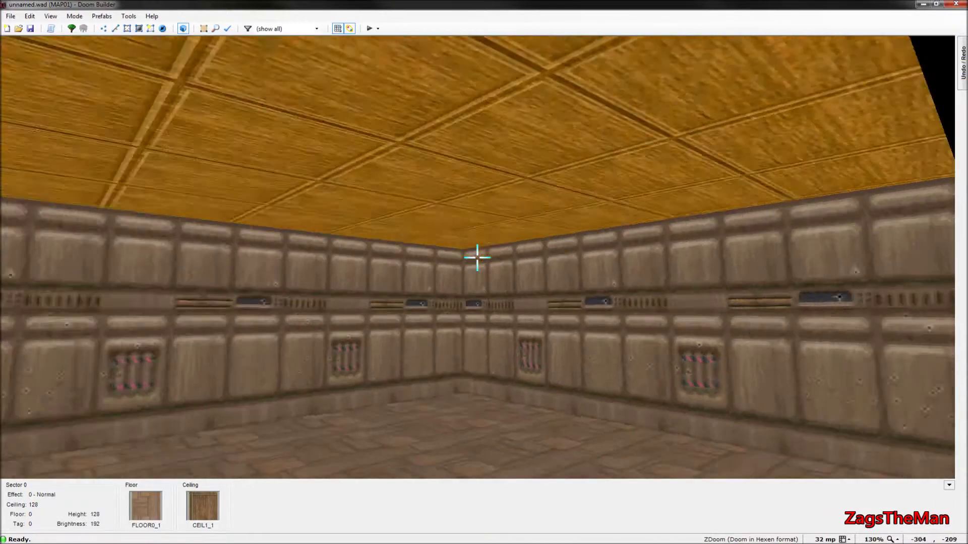
key(w)
key(s)
key(w)
key(d)
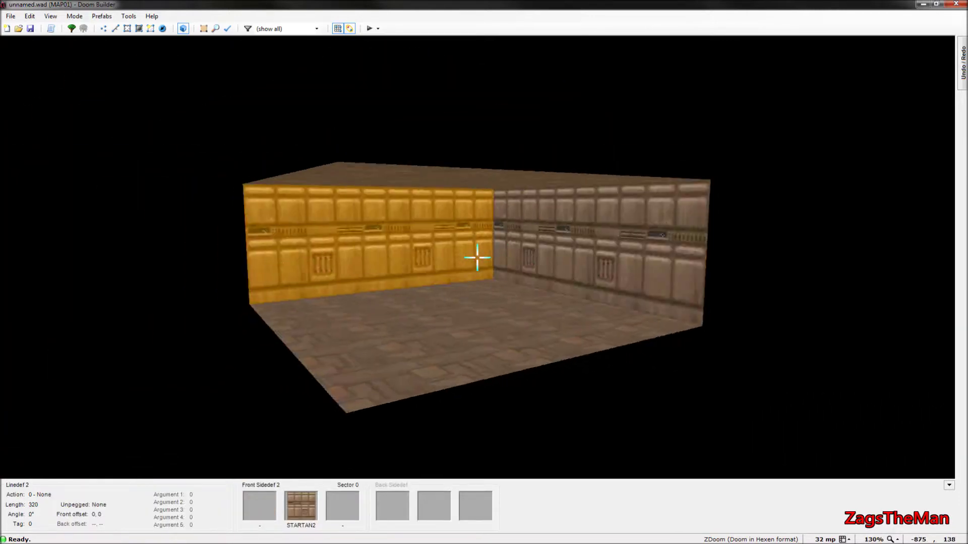
key(w)
key(s)
key(w)
key(s)
key(w)
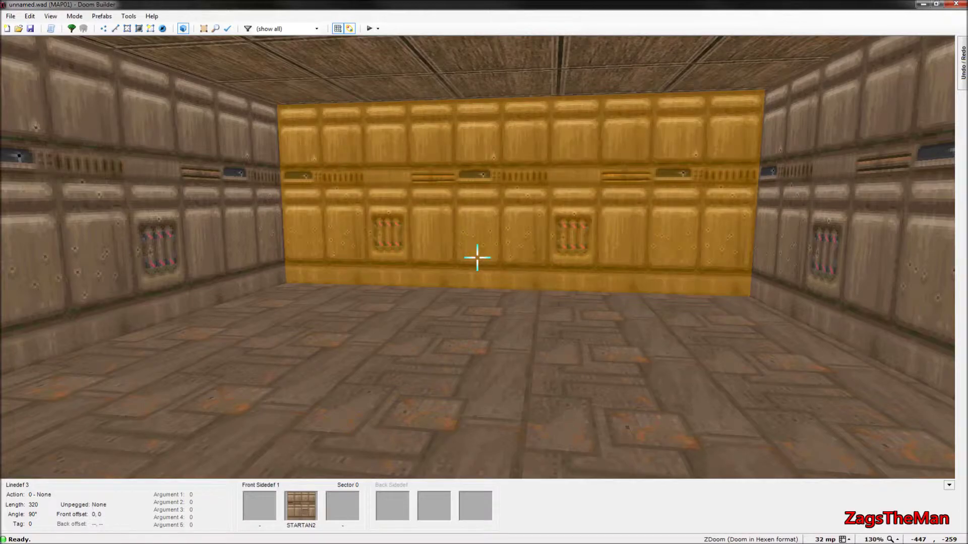
key(w)
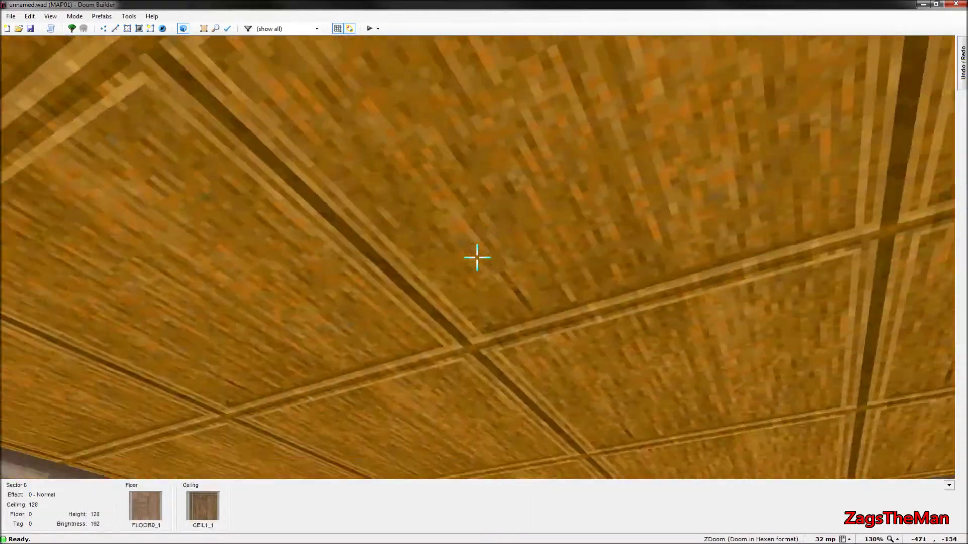
Raise the room's ceiling past 184 in Visual Mode, lower it back to 128, and return to the 2D map.
scroll(477, 257, up, 7)
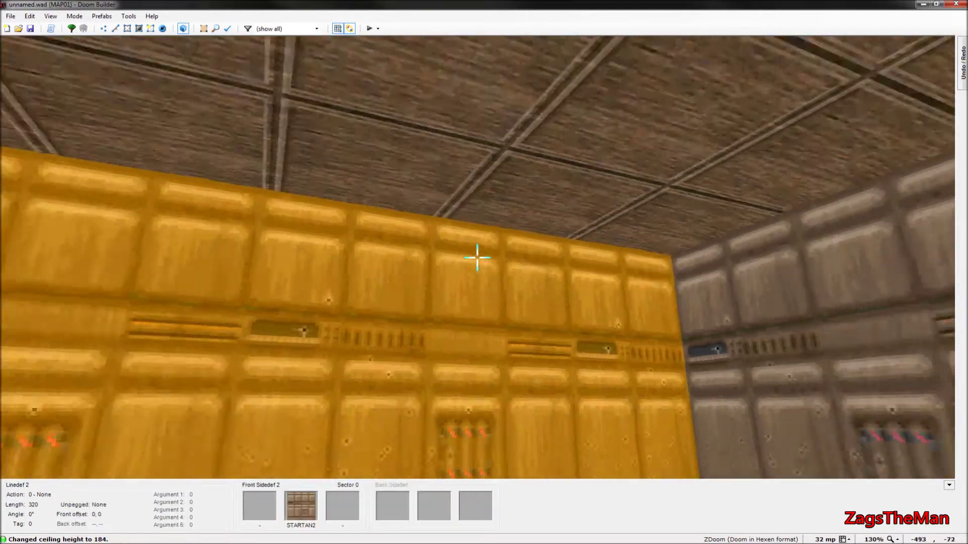
scroll(477, 258, up, 6)
scroll(477, 258, down, 8)
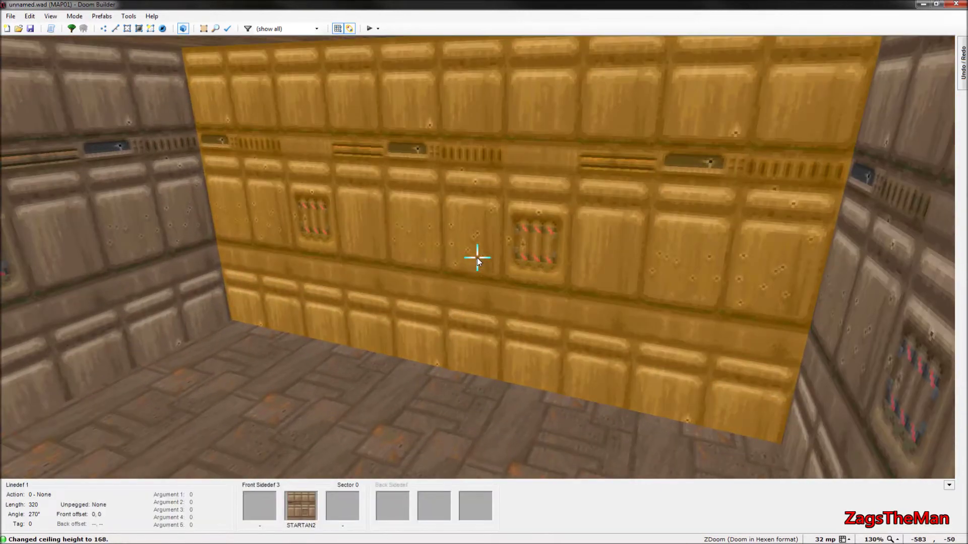
right_click(477, 258)
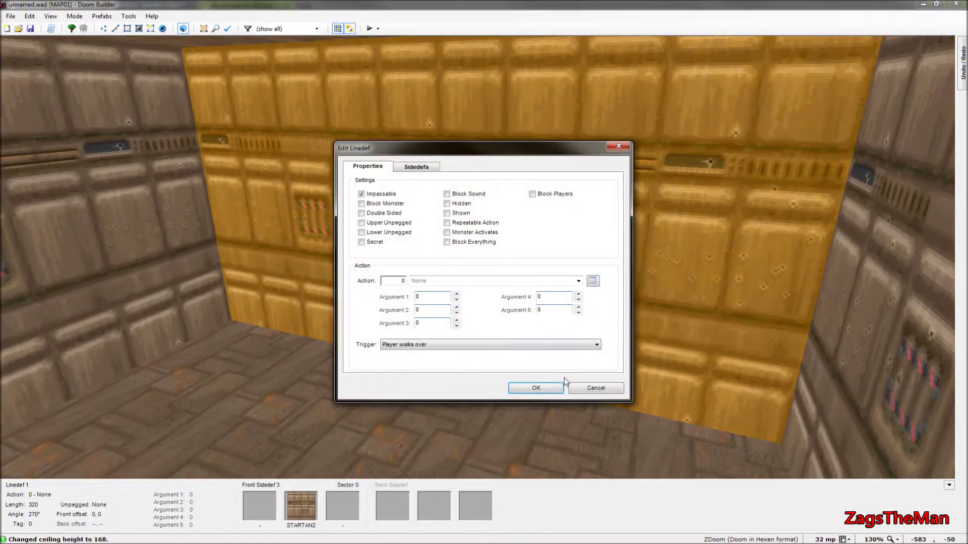
key(Escape)
scroll(476, 258, down, 4)
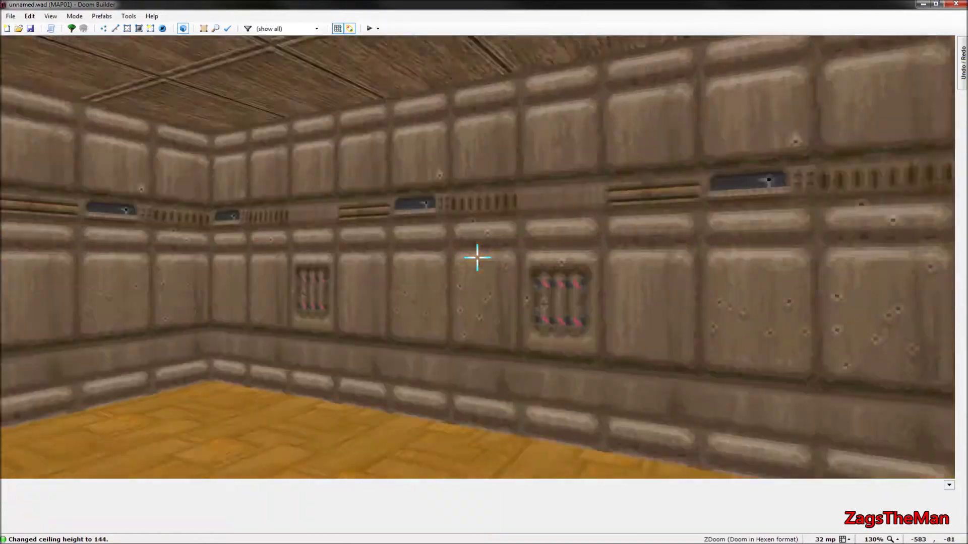
scroll(477, 258, down, 1)
key(s)
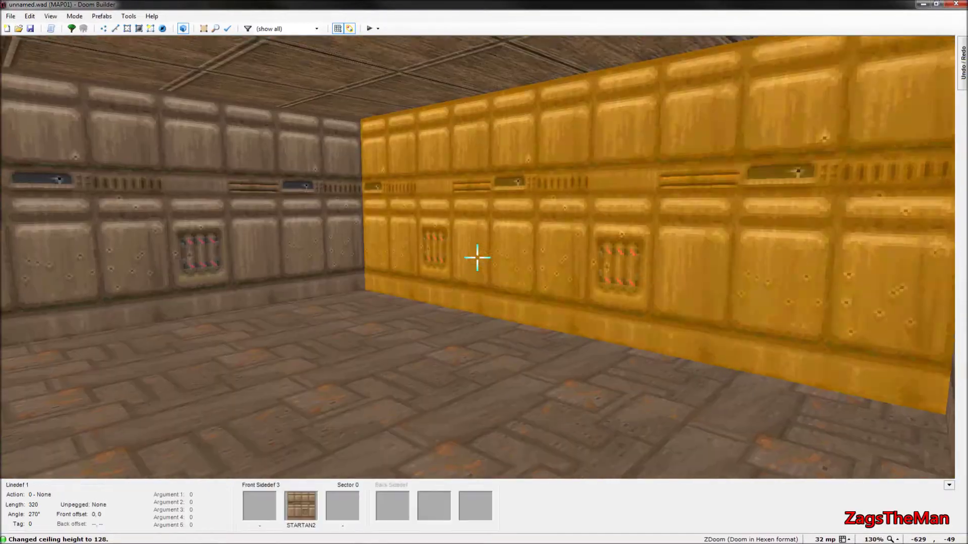
key(w)
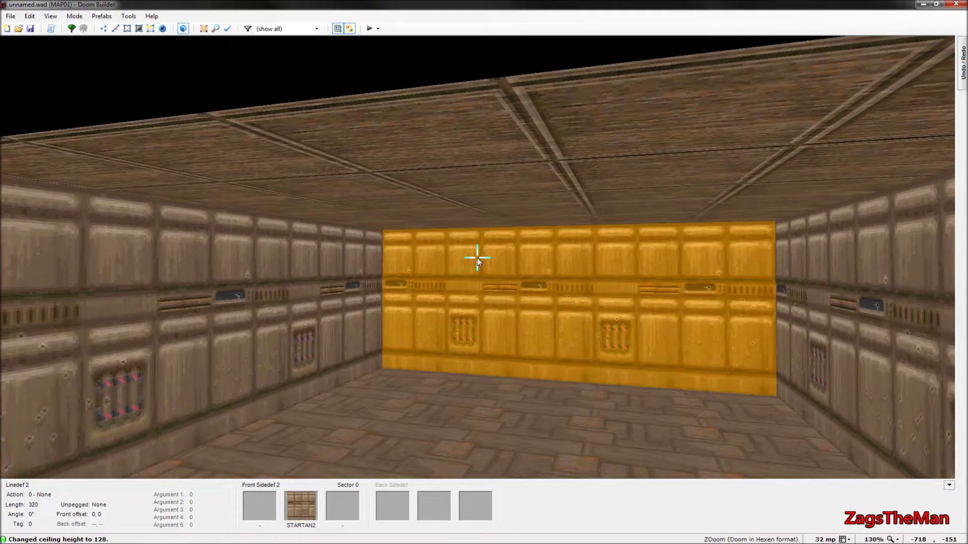
key(q)
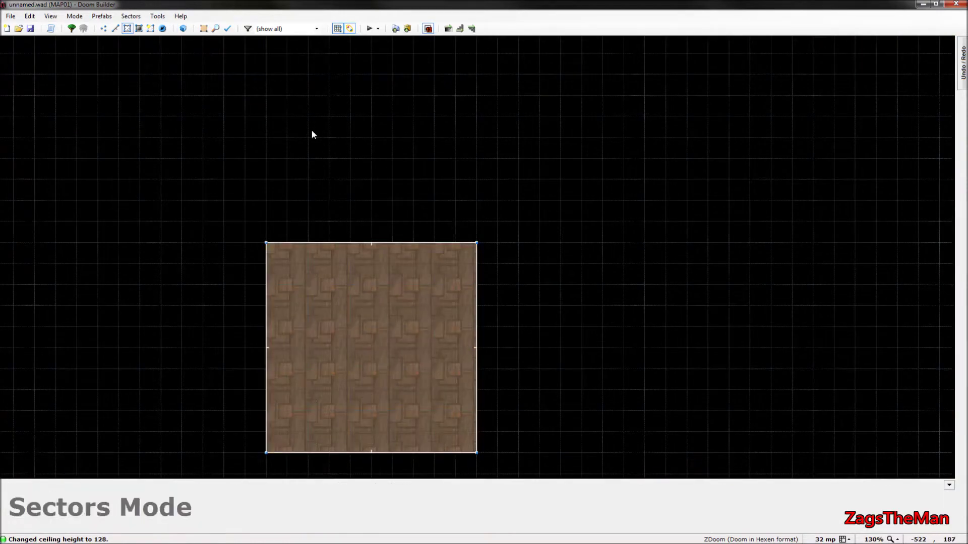
In Things mode, place a Player 1 start with angle 270 near the room's upper wall at X -480, Y 0.
click(163, 29)
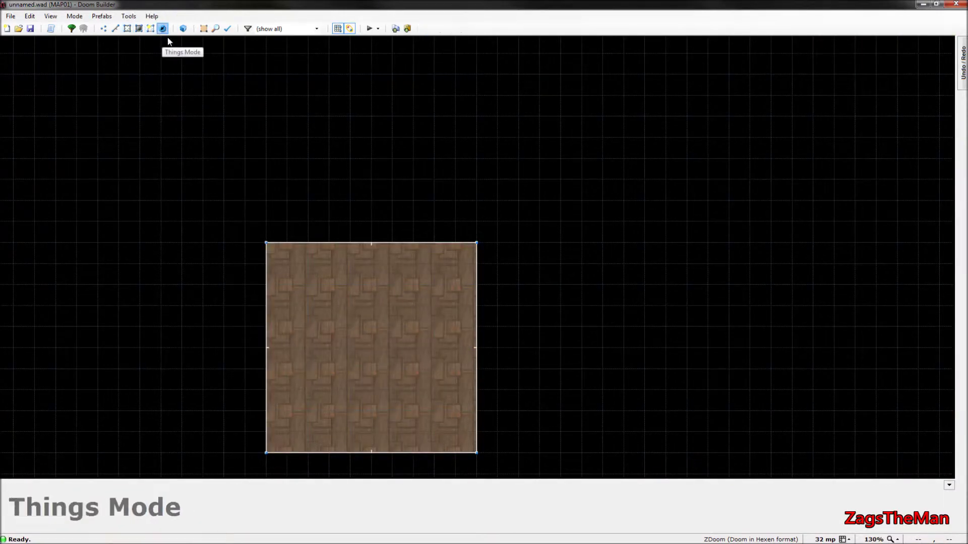
right_click(371, 286)
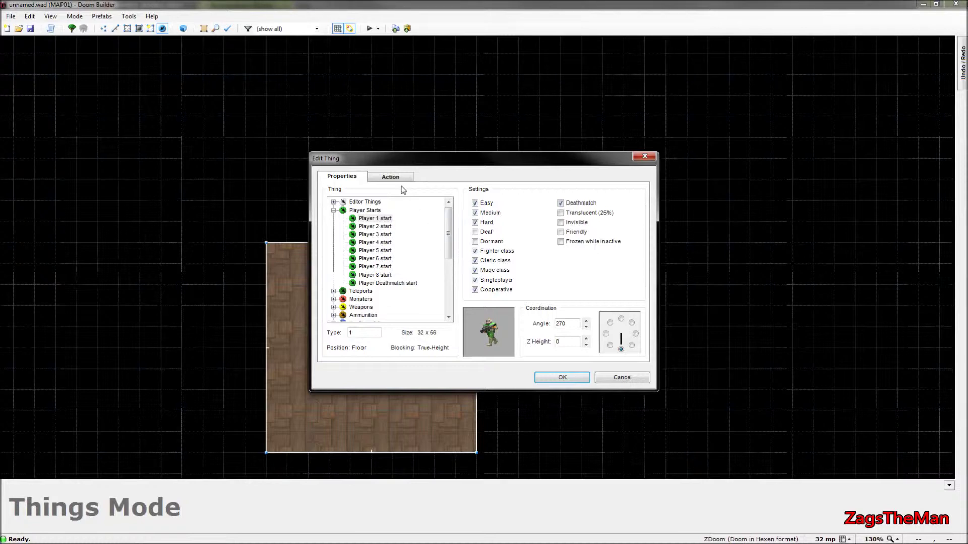
click(383, 179)
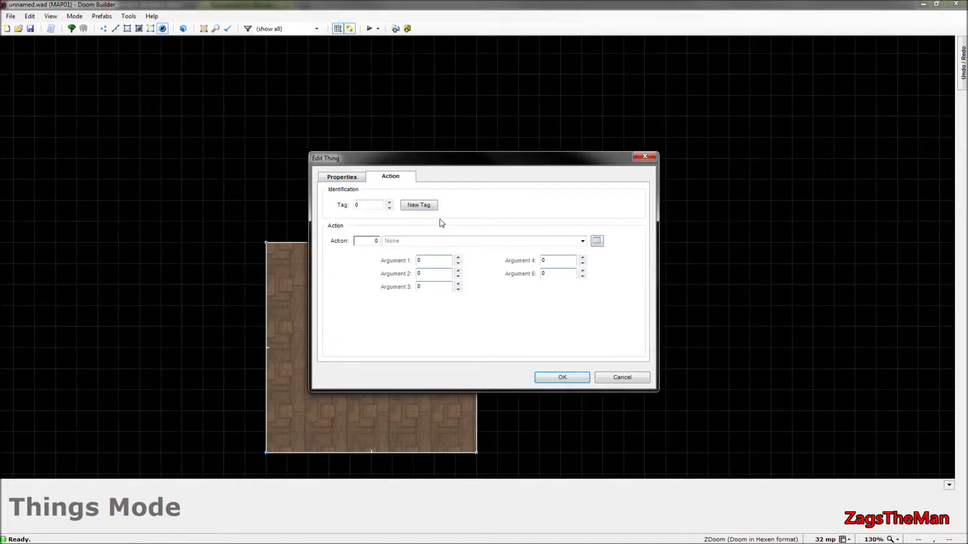
click(358, 179)
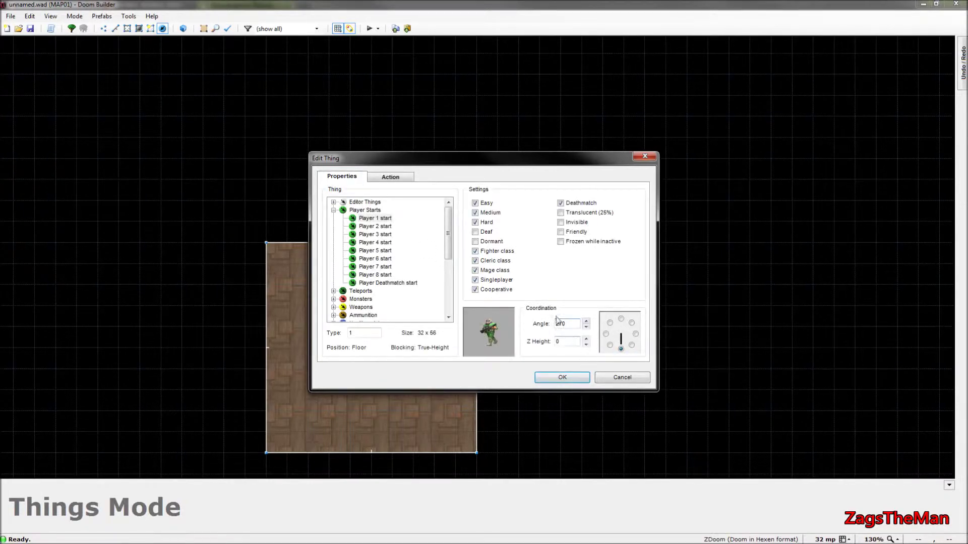
click(581, 386)
Place an Imp (type 3001) near the middle of the room's lower wall, directly below the player start.
right_click(374, 415)
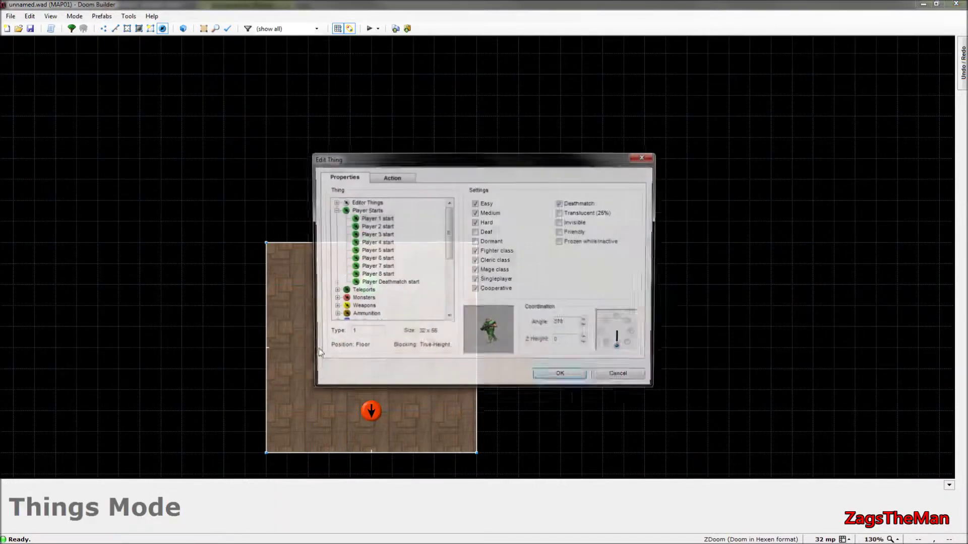
click(333, 300)
scroll(385, 313, down, 6)
click(362, 259)
click(562, 377)
Place a Shotgun from the Weapons category at the room's centre, X -480, Y -96, between the player start and the monster.
right_click(377, 349)
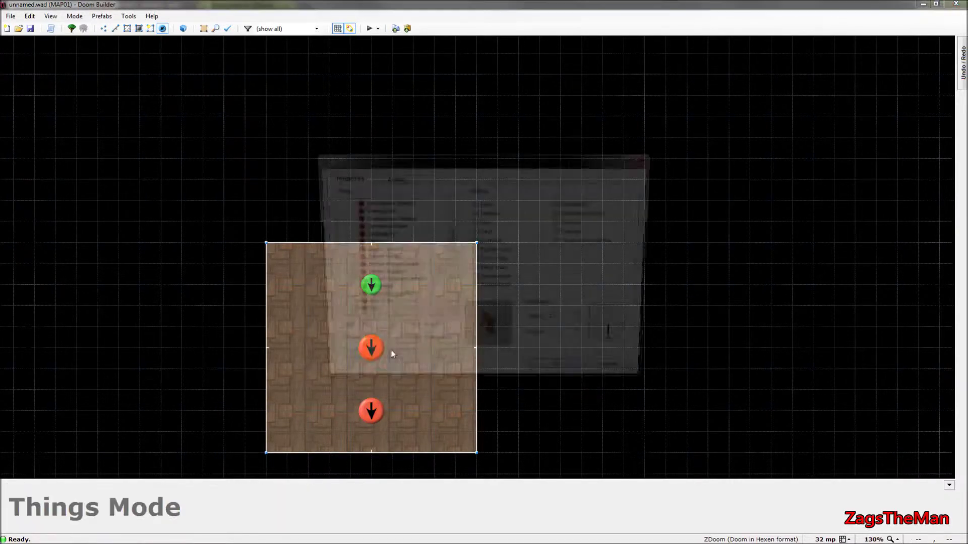
scroll(418, 287, down, 7)
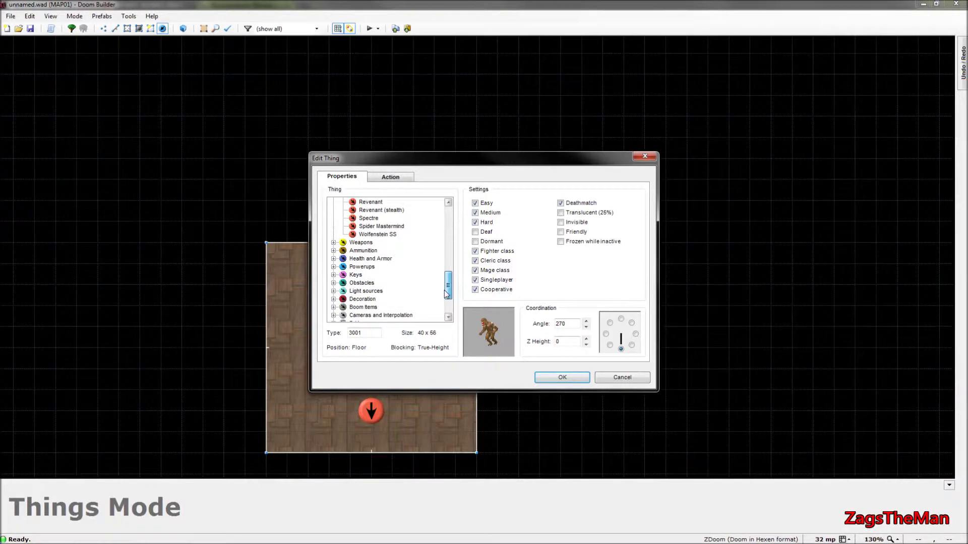
click(334, 243)
click(367, 291)
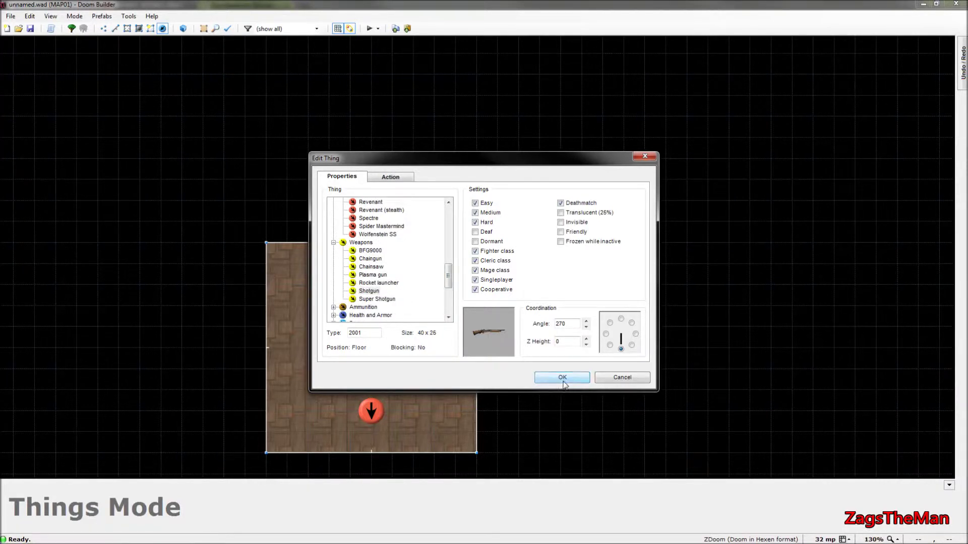
click(560, 378)
Inspect the player start, shotgun and monster in Visual Mode from several viewpoints and return to the 2D map.
key(w)
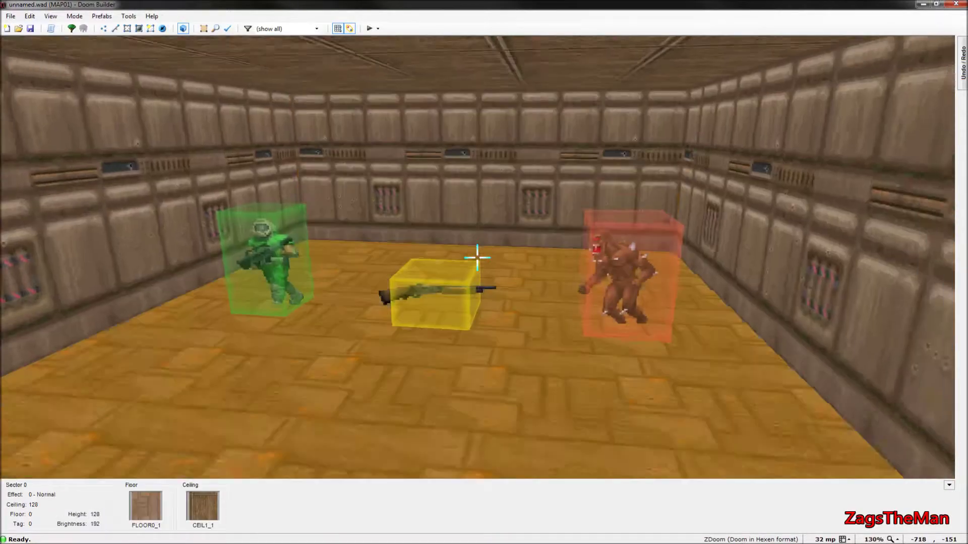
key(s)
key(w)
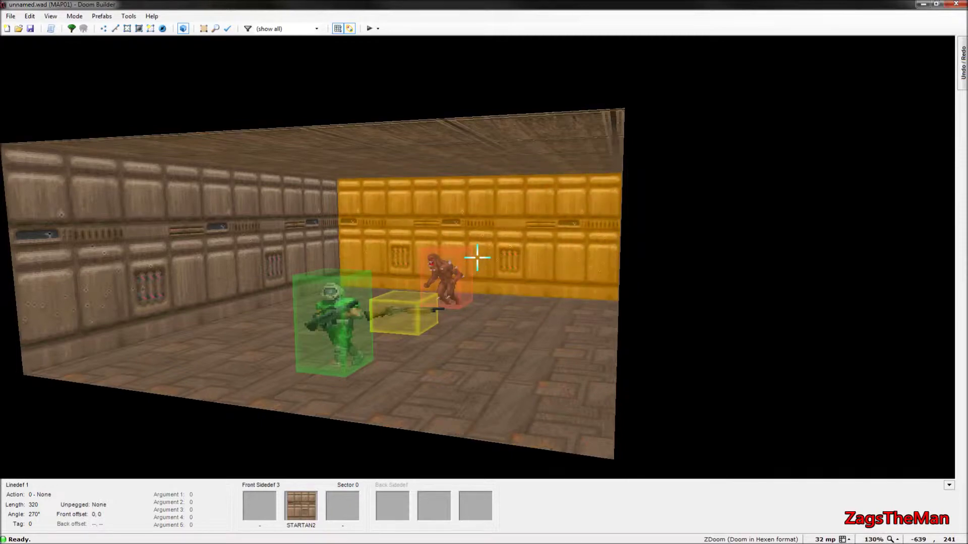
key(w)
key(s)
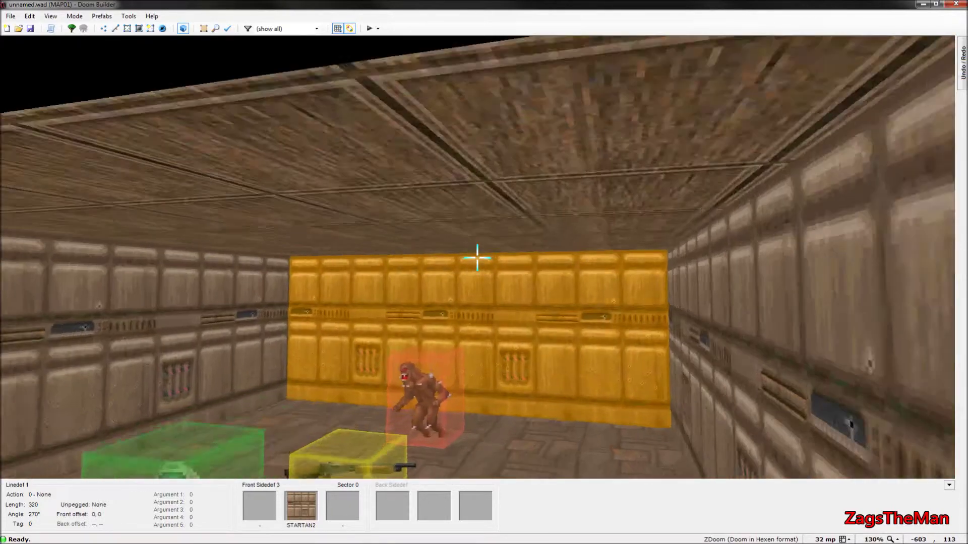
key(s)
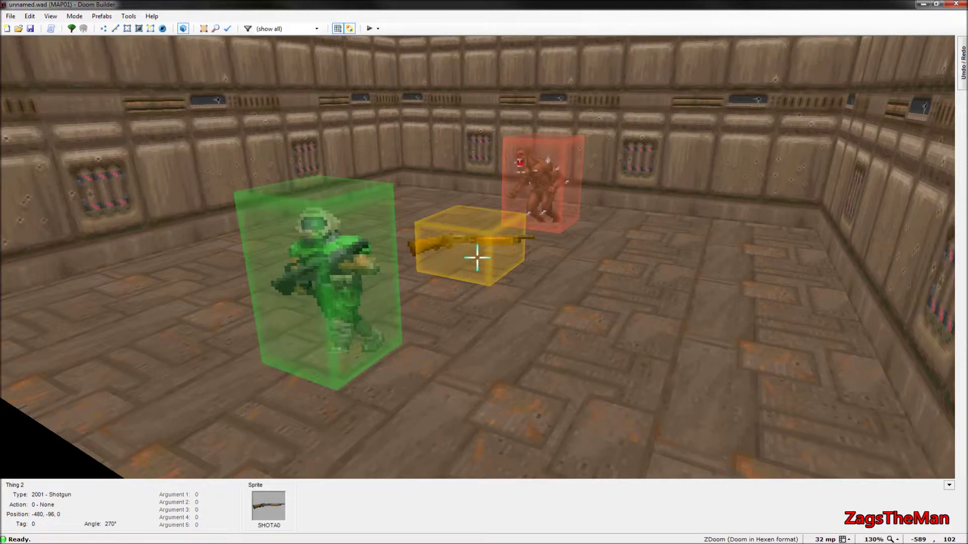
key(q)
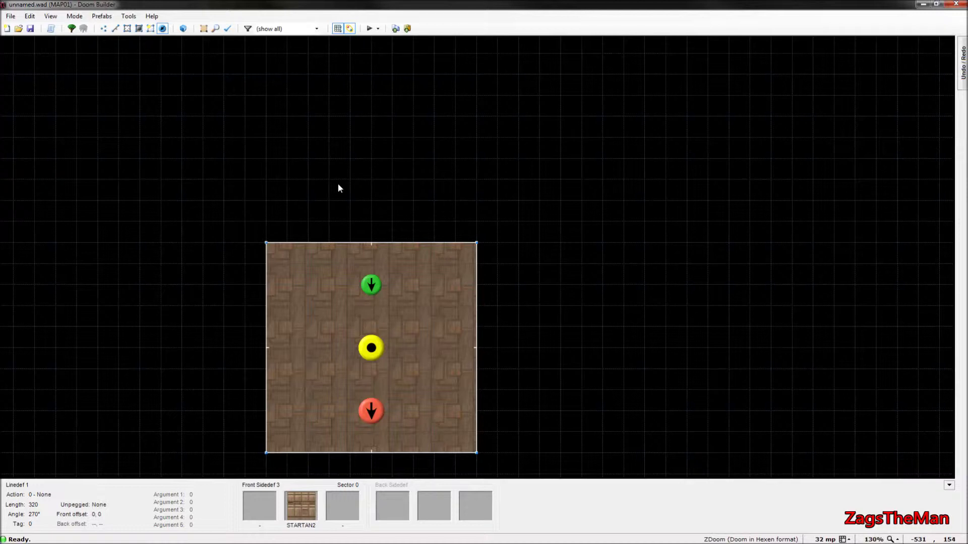
Reopen Visual Mode, toggle full brightness and leave it on, and view the room and its things from outside.
click(138, 28)
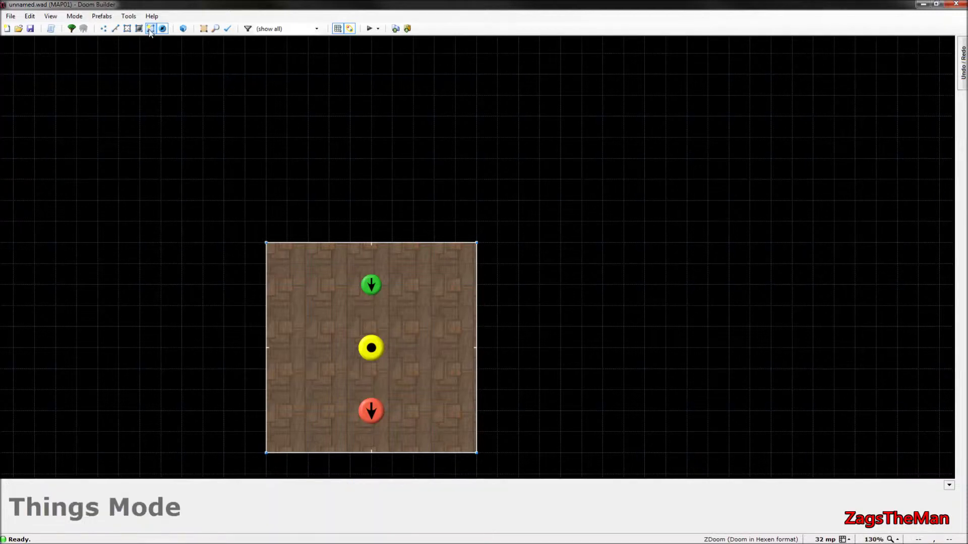
click(150, 28)
key(q)
key(s)
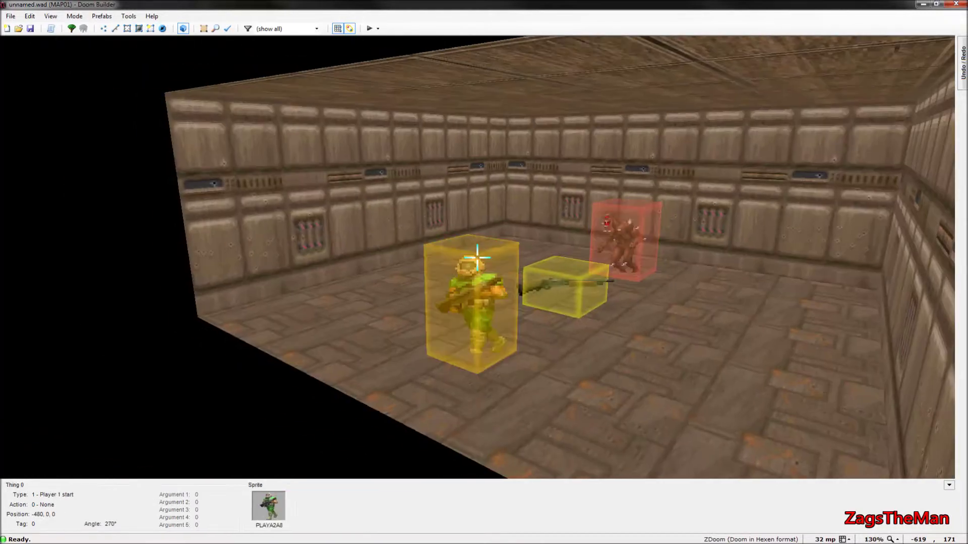
key(b)
key(b)
key(w)
key(s)
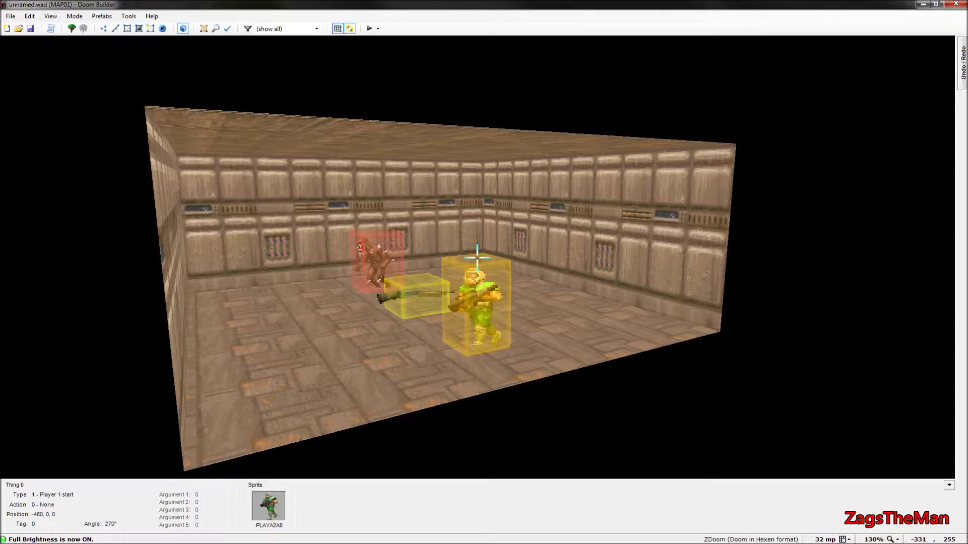
Compare the room and its things in Visual Mode with full brightness on and off, leave it off, and return to the 2D map.
key(b)
key(w)
key(s)
key(b)
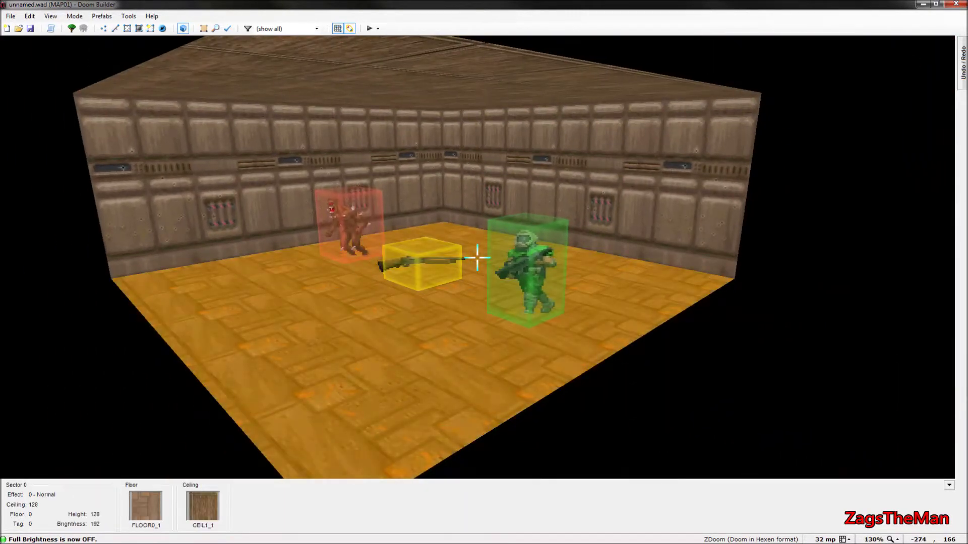
key(w)
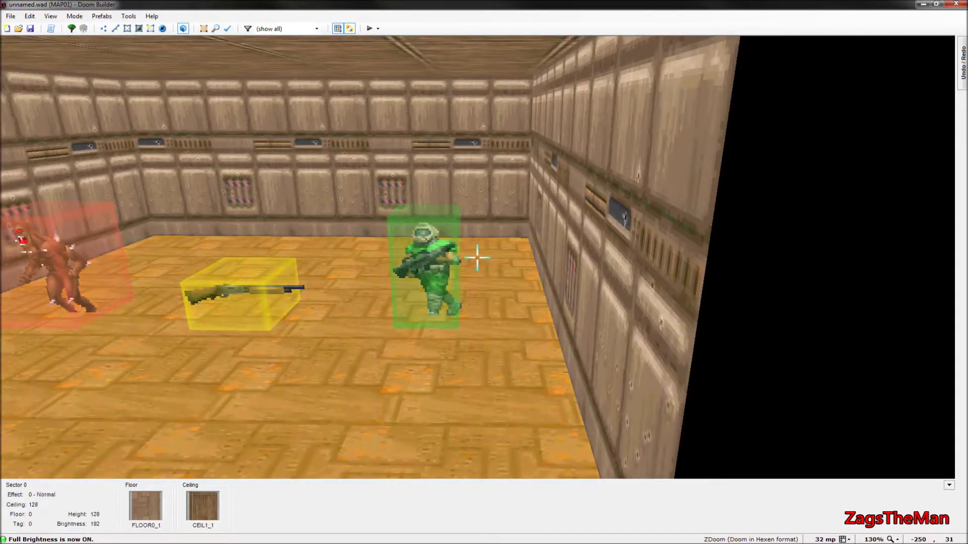
key(s)
key(w)
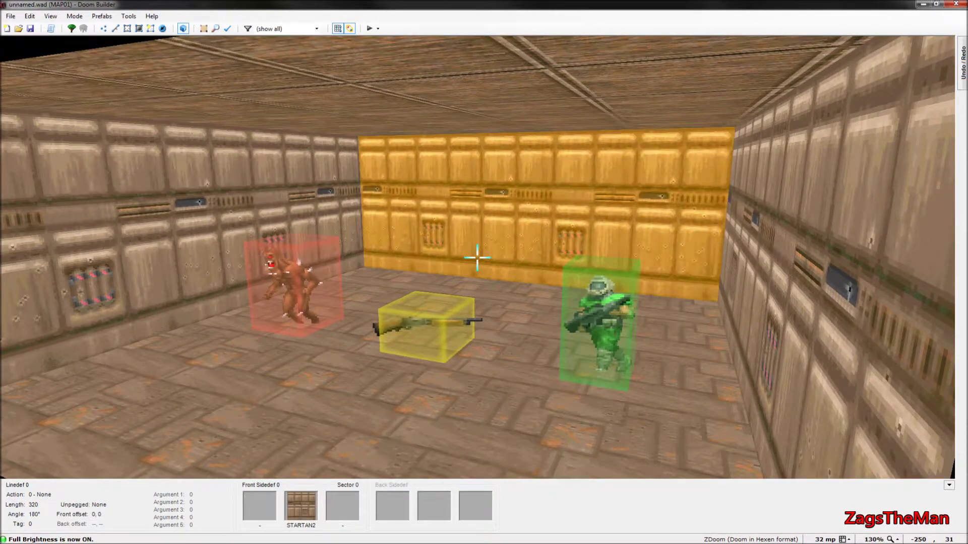
key(b)
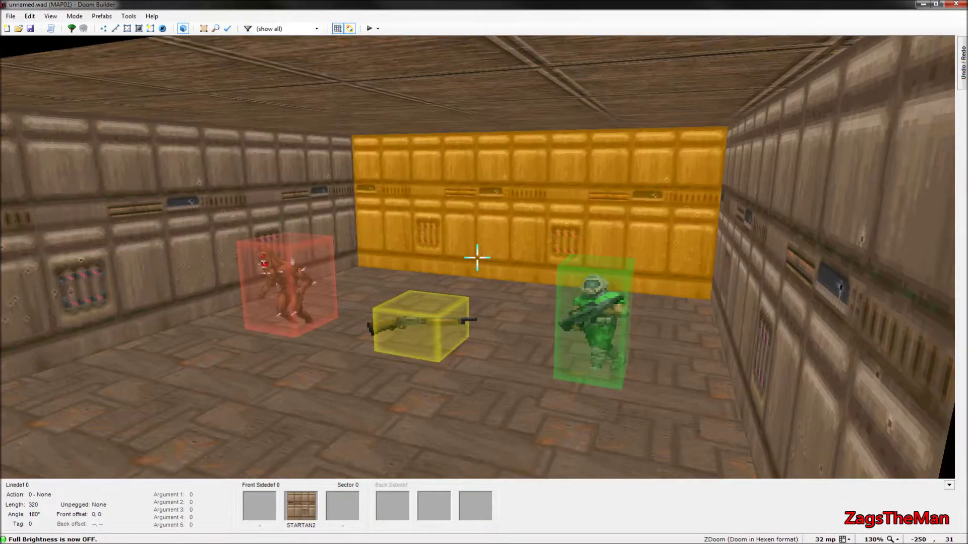
key(q)
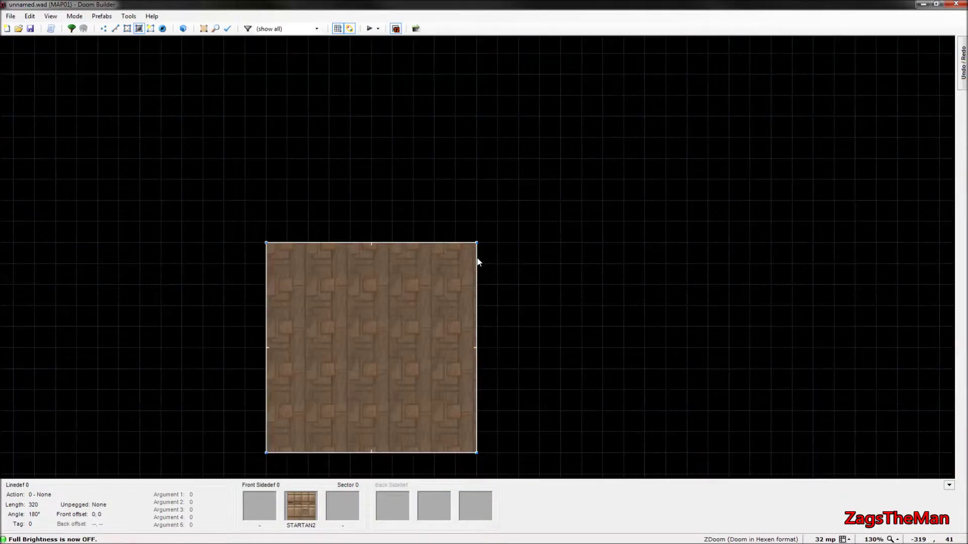
Examine the options of Find & Replace Mode and Map Analysis Mode, closing each without running it.
click(202, 31)
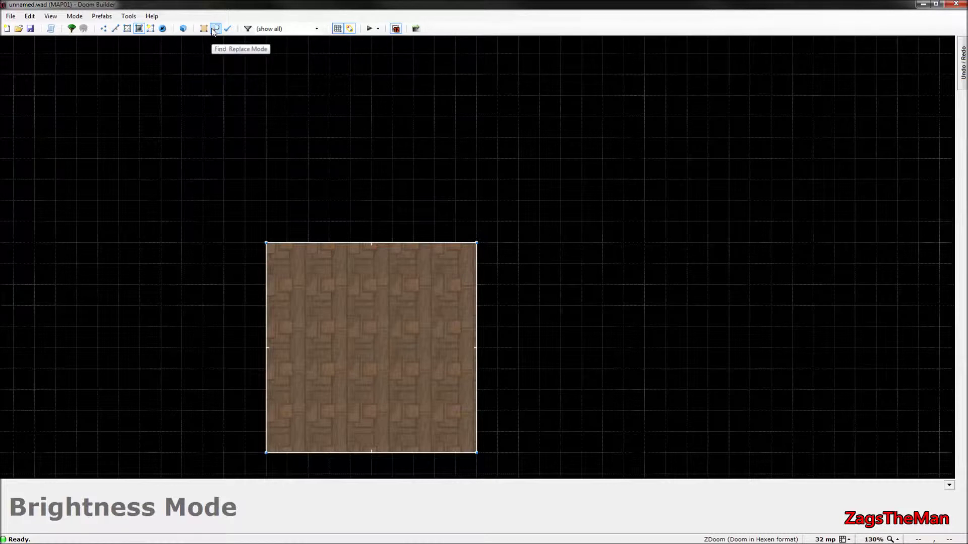
click(215, 29)
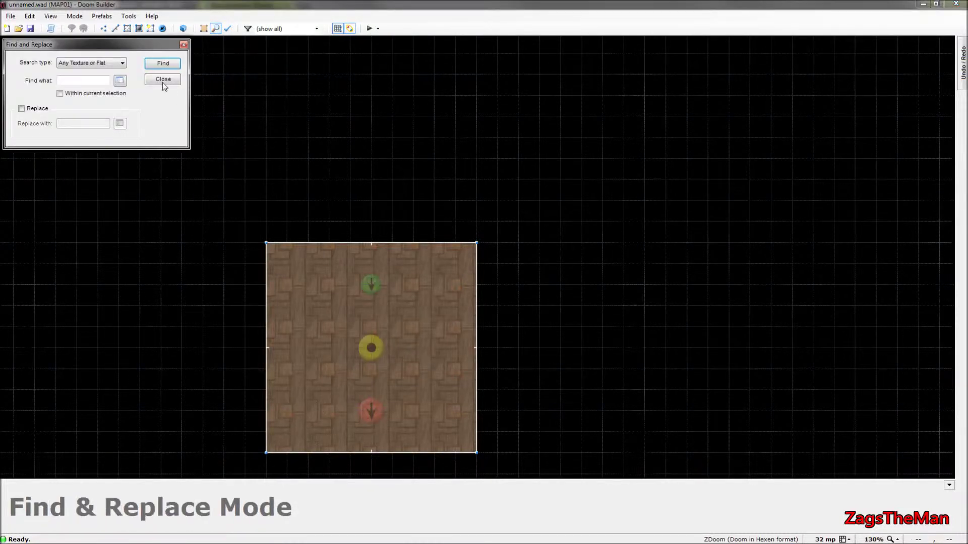
click(184, 45)
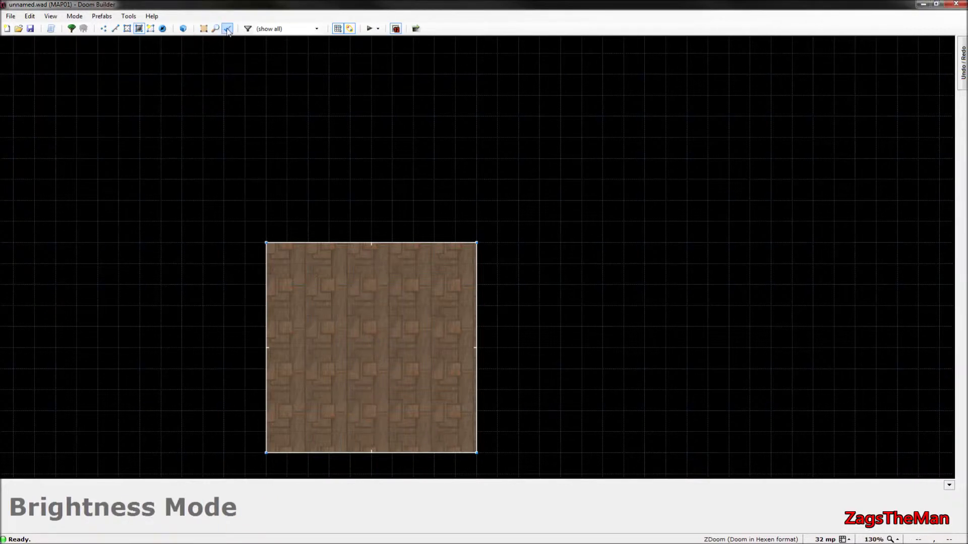
click(228, 30)
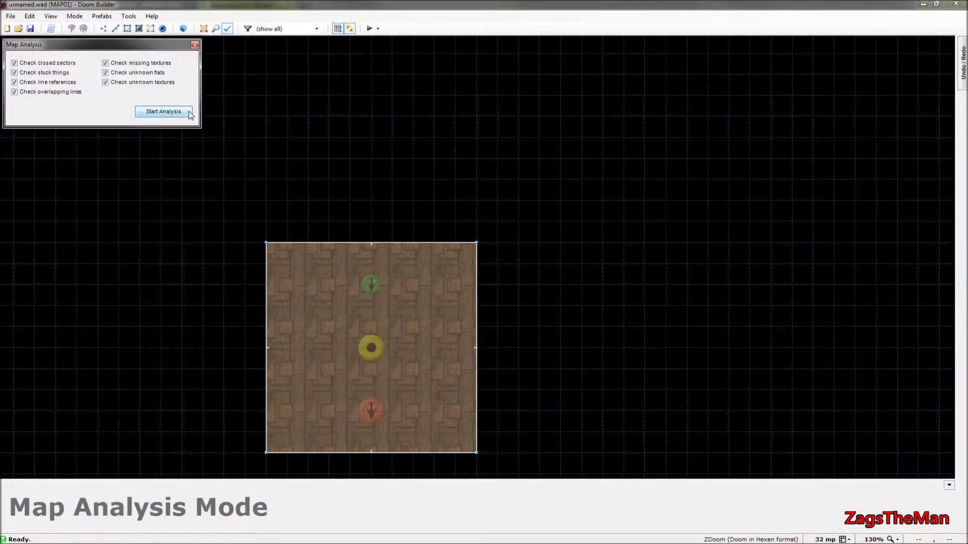
click(195, 45)
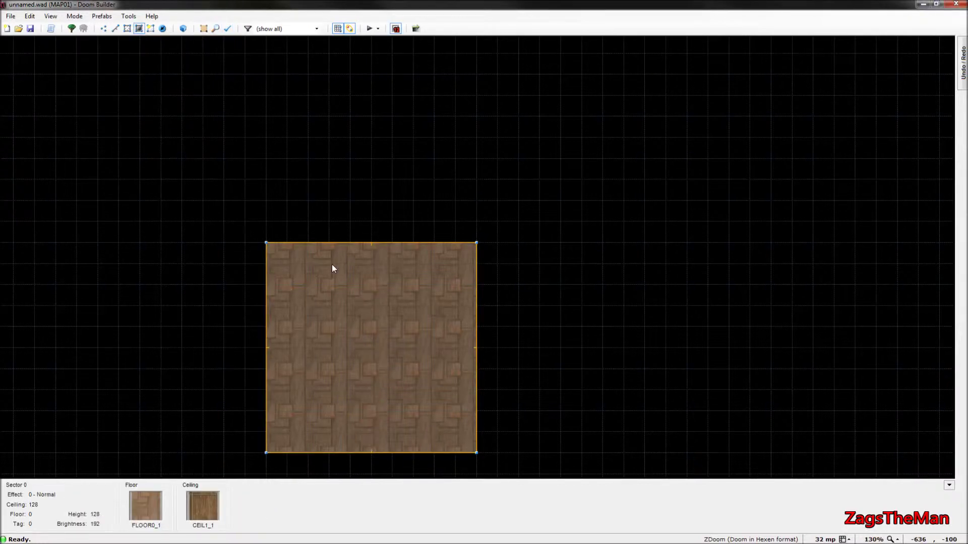
In Linedefs Mode, clear the Impassable setting of the room's left wall.
key(l)
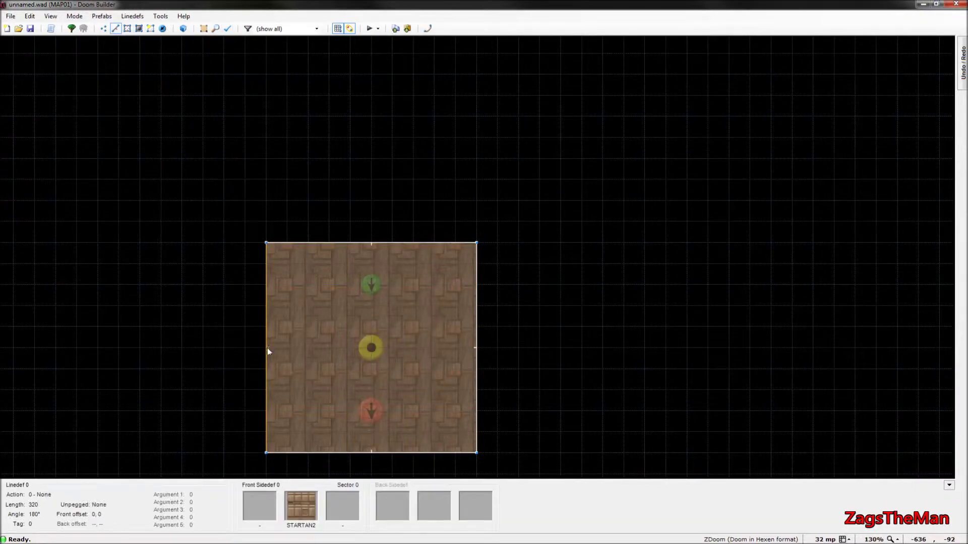
right_click(268, 369)
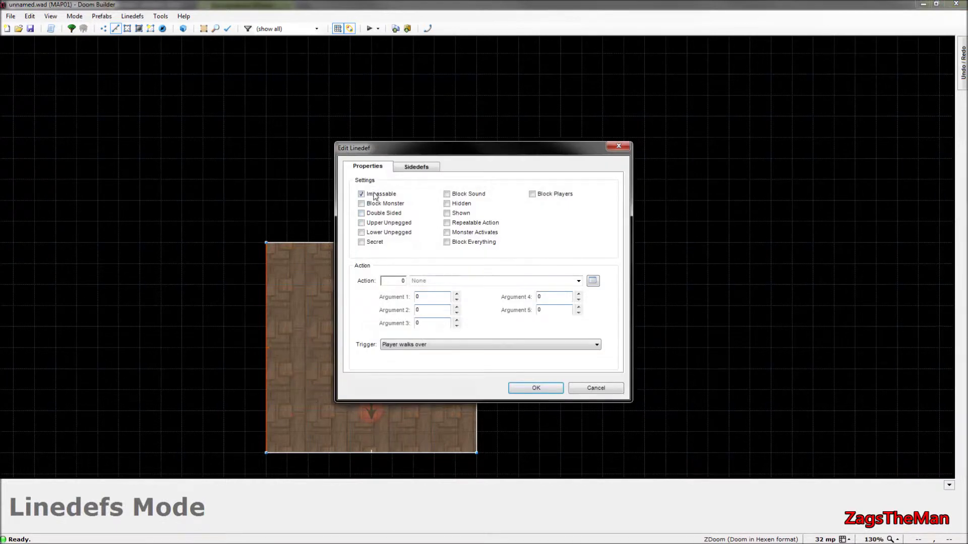
click(519, 388)
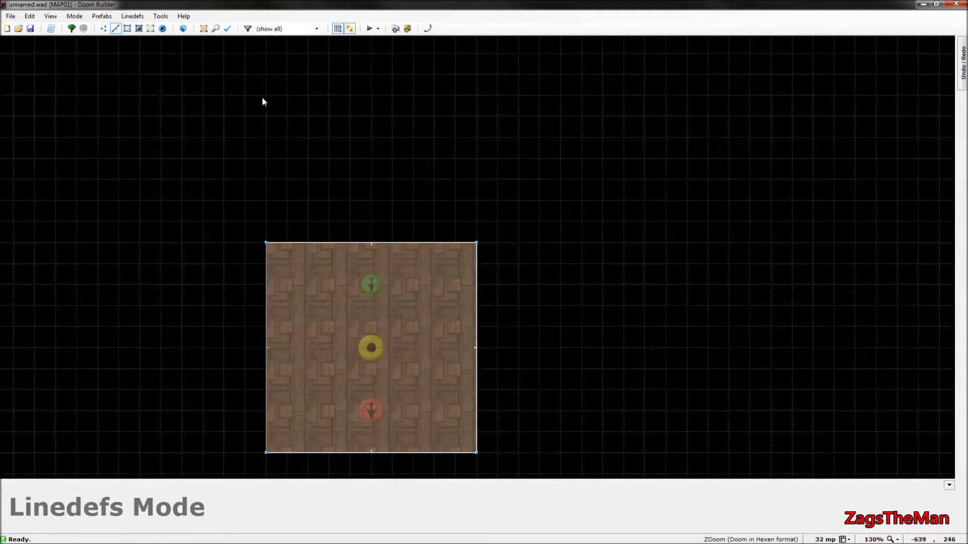
Run Map Analysis with all checks enabled and close it.
click(228, 29)
click(180, 113)
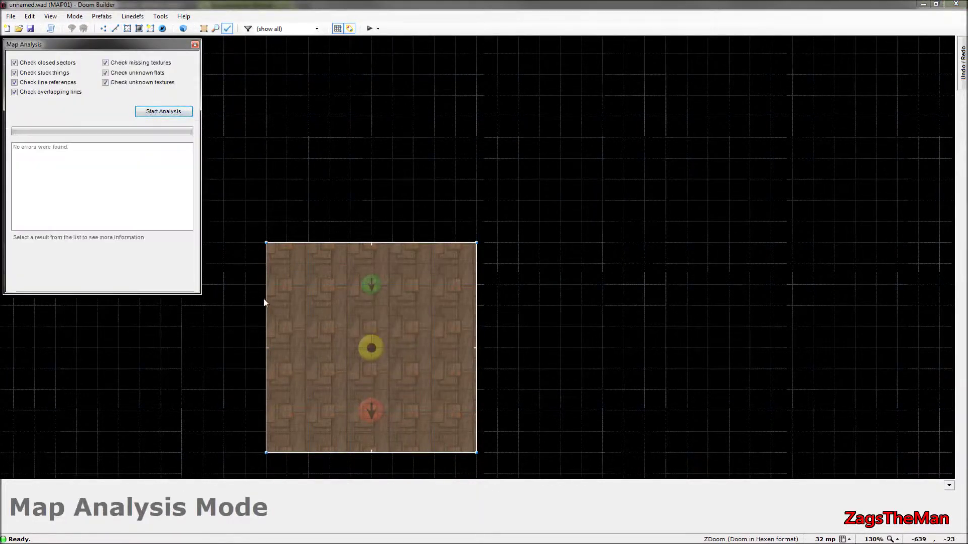
click(194, 45)
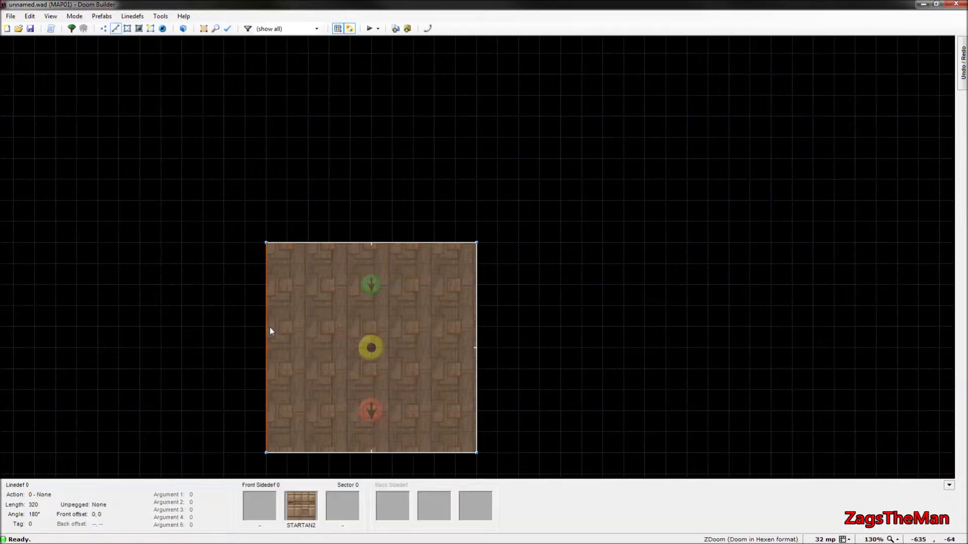
Re-enable the Impassable setting for the room's left wall.
right_click(270, 327)
click(385, 195)
click(536, 388)
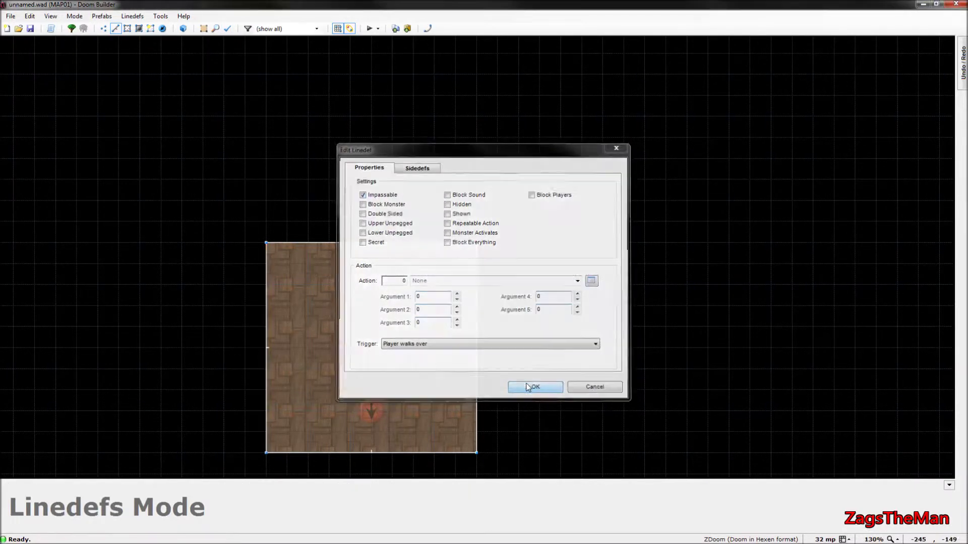
Turn off snap to grid and draw a diagonal linedef about 320 units long outside the room's upper-right corner.
click(338, 31)
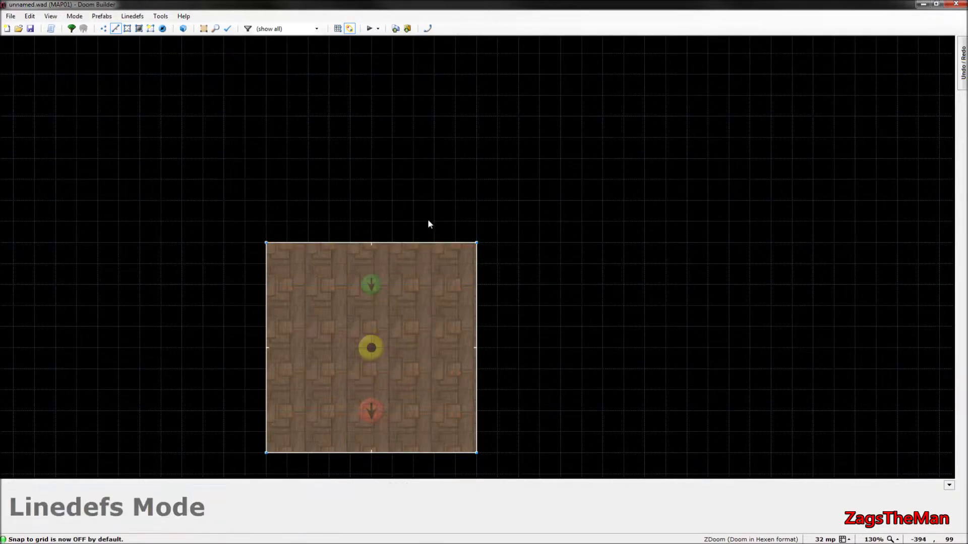
mouse_move(402, 145)
right_down()
mouse_move(529, 201)
mouse_move(598, 267)
right_up()
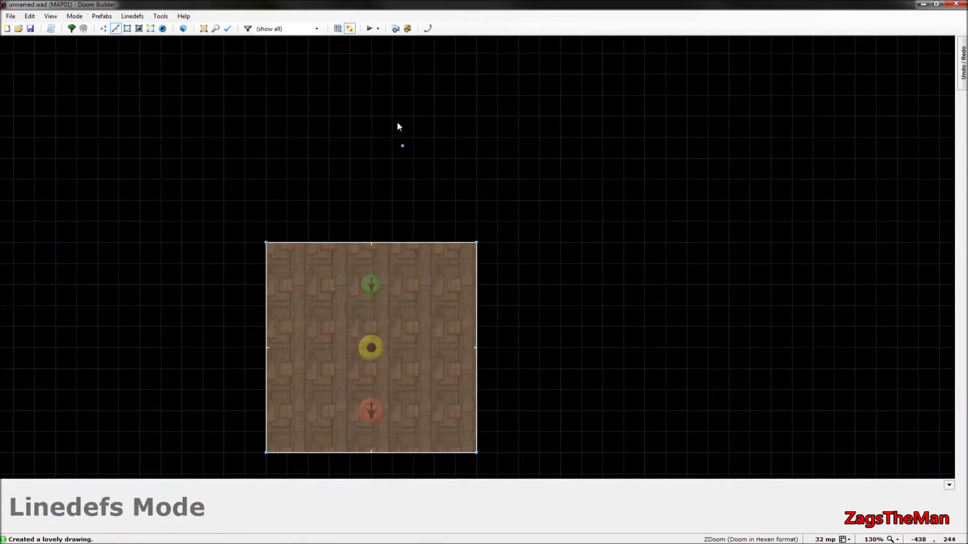
right_drag(402, 146, 568, 275)
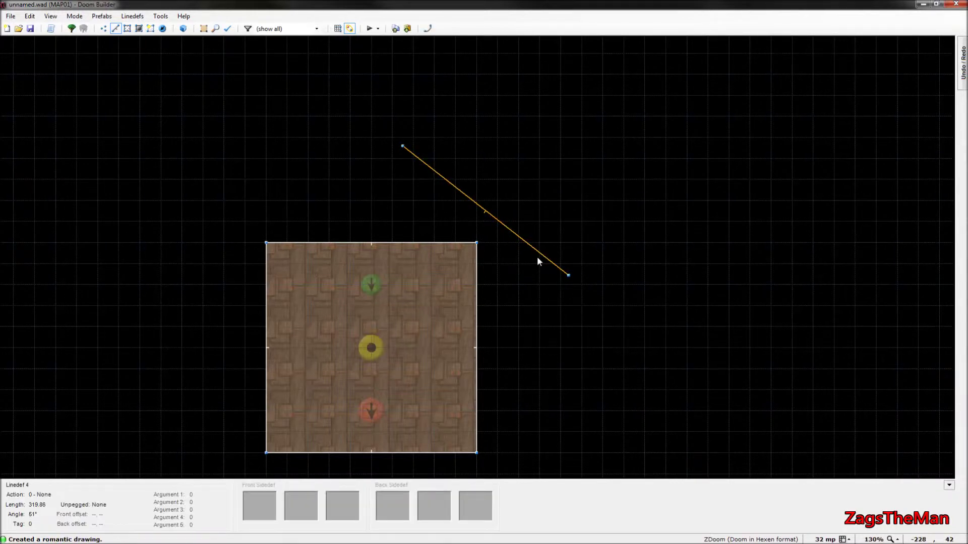
Delete the diagonal linedef outside the room and turn snap to grid back on.
key(Delete)
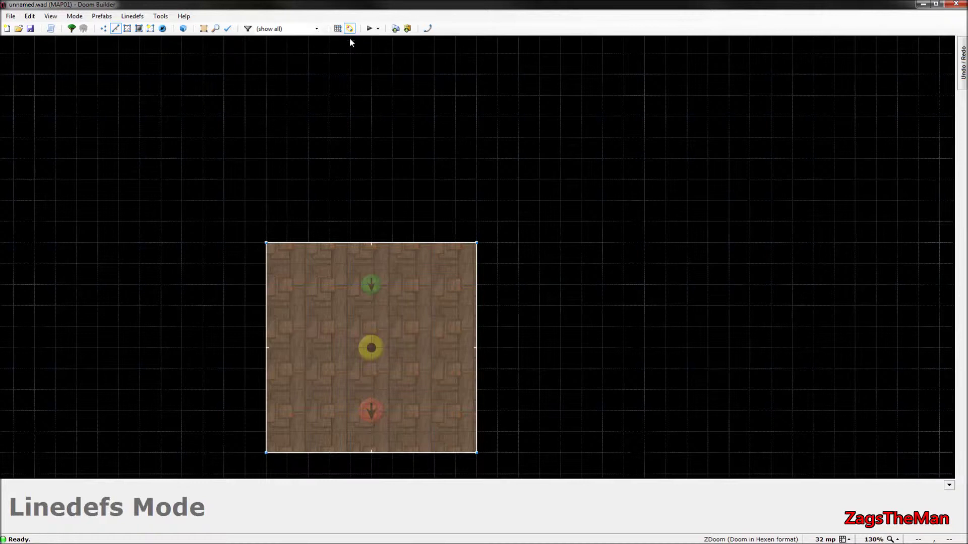
click(338, 29)
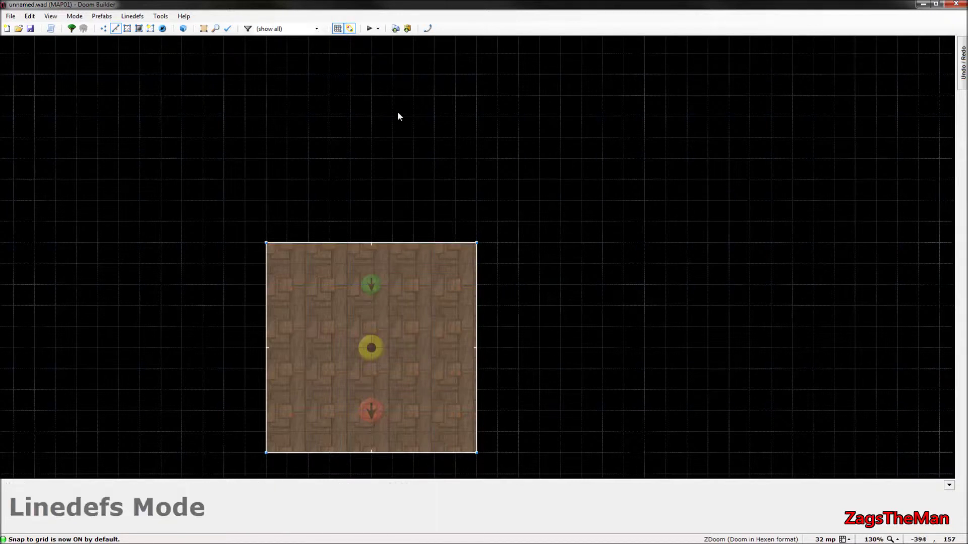
Look over the skill levels offered for testing the map and the properties of the room's upper wall without changing anything.
click(378, 29)
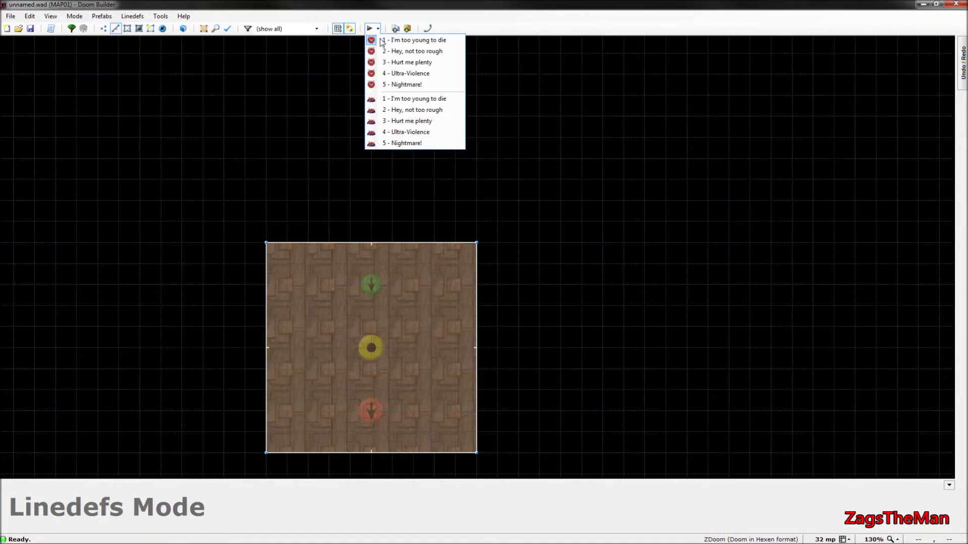
click(399, 31)
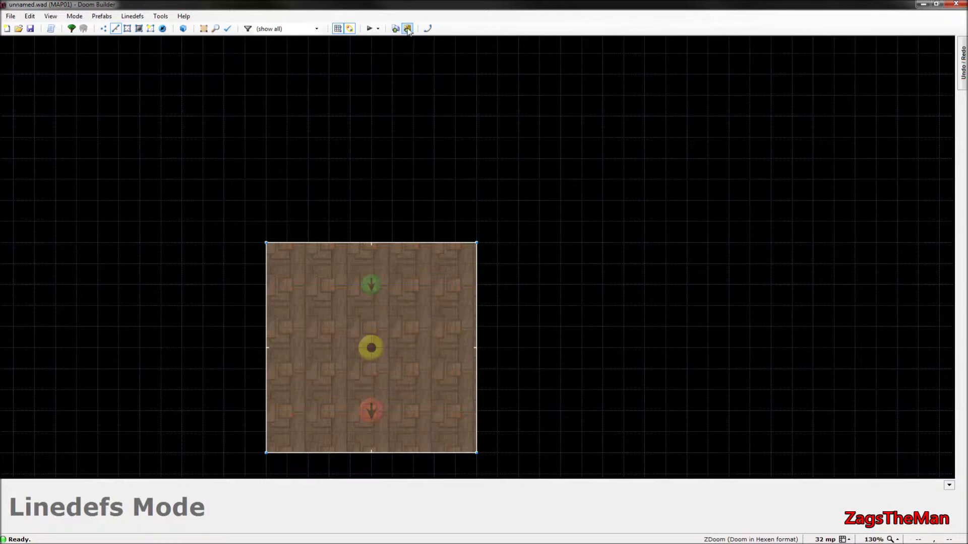
right_click(381, 243)
click(581, 384)
right_click(428, 242)
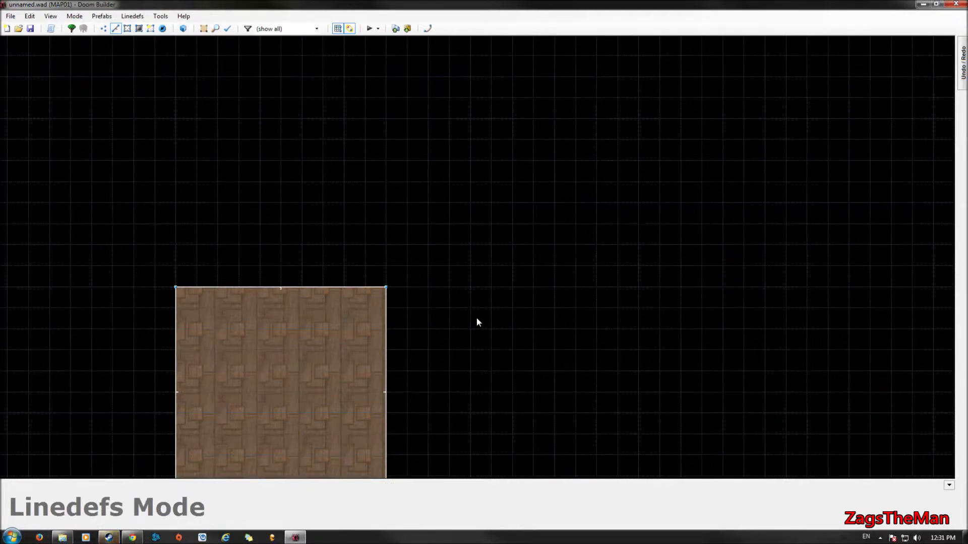
Start Curve Linedefs on the room's upper wall with Fixed circular curve and Curve backwards enabled.
key(Down)
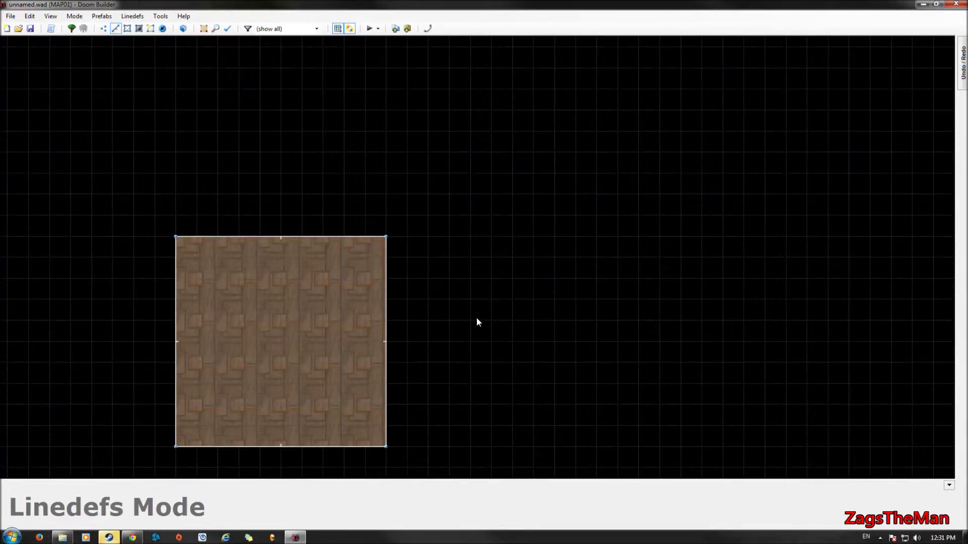
key(Left)
mouse_move(364, 238)
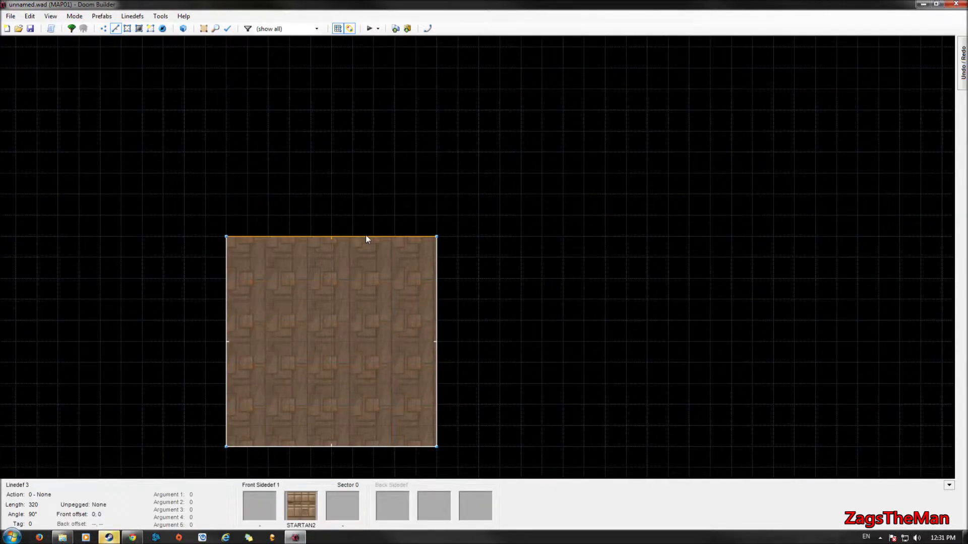
click(365, 236)
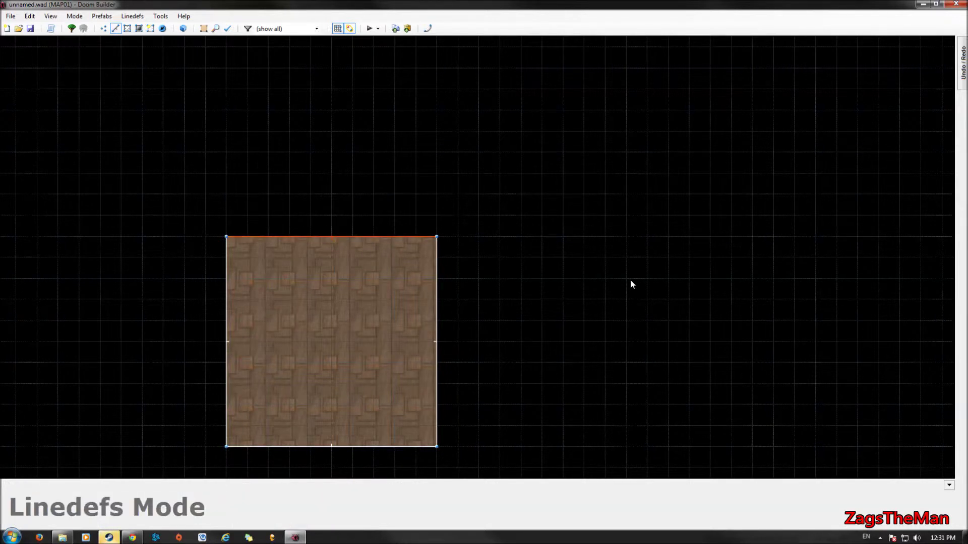
key(ctrl+shift+c)
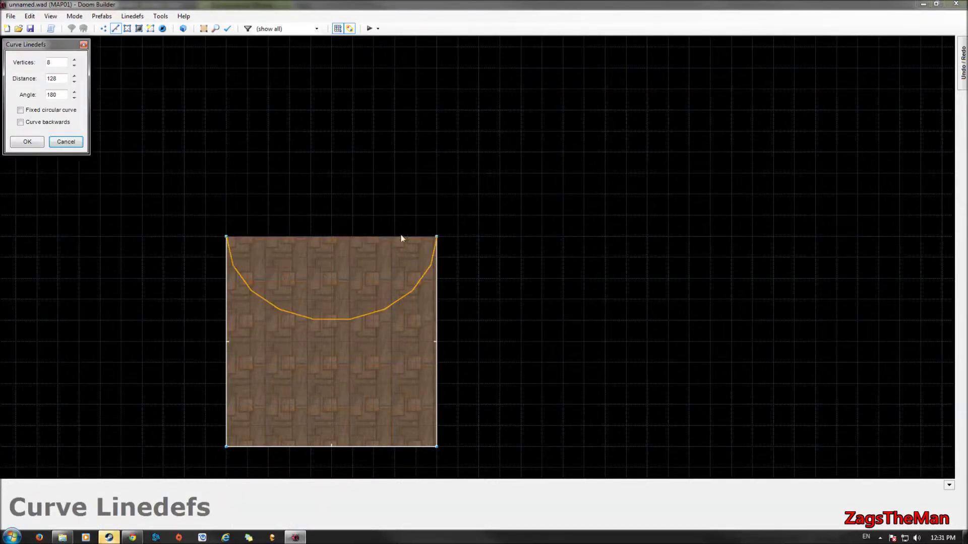
click(58, 110)
click(53, 121)
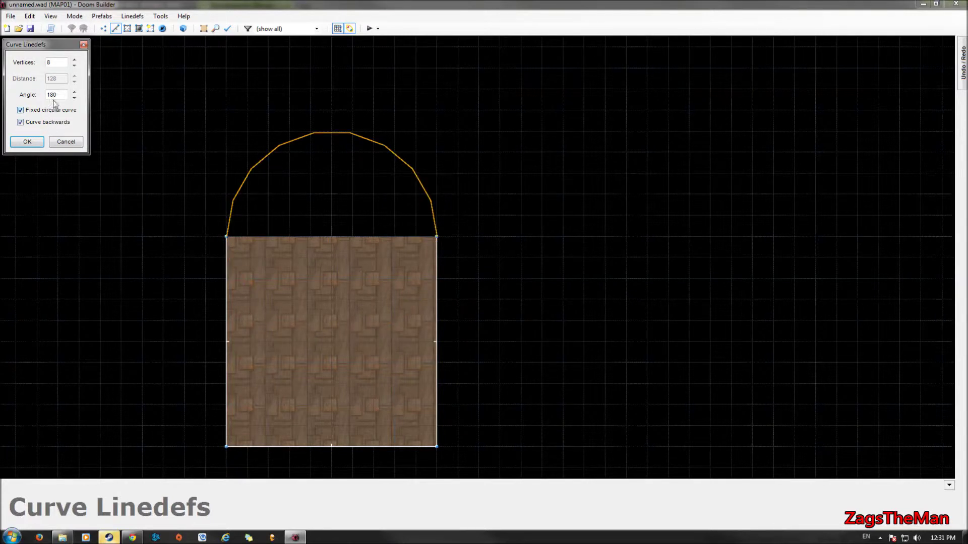
Set the curve to 28 vertices and apply it to the room's upper wall.
click(74, 59)
click(75, 59)
click(74, 60)
click(74, 59)
click(74, 59)
click(74, 60)
click(74, 60)
click(74, 60)
click(74, 60)
click(74, 60)
click(74, 59)
click(75, 59)
click(74, 59)
click(74, 59)
click(74, 60)
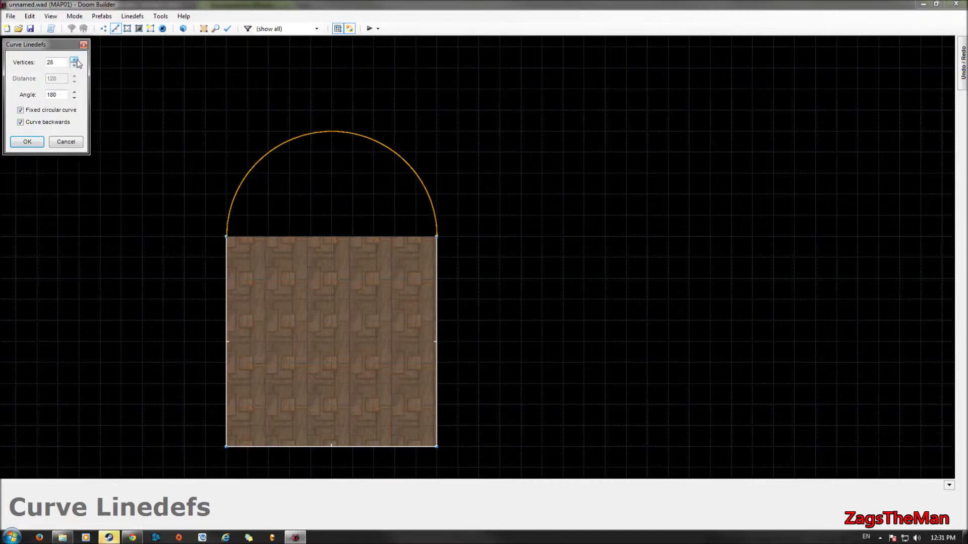
click(28, 142)
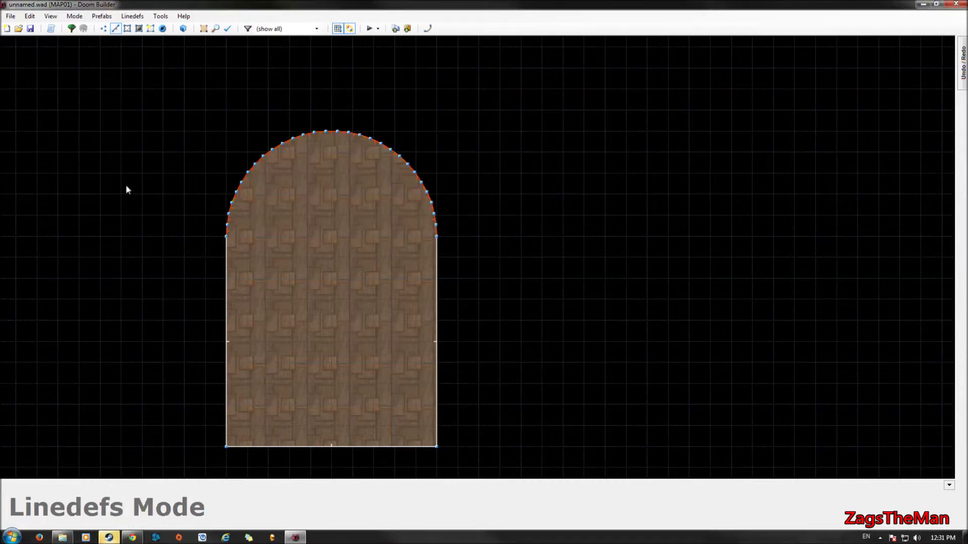
Place a single standalone vertex at -448, 32 outside the room's right wall and switch to Vertices Mode.
right_click(477, 222)
key(Return)
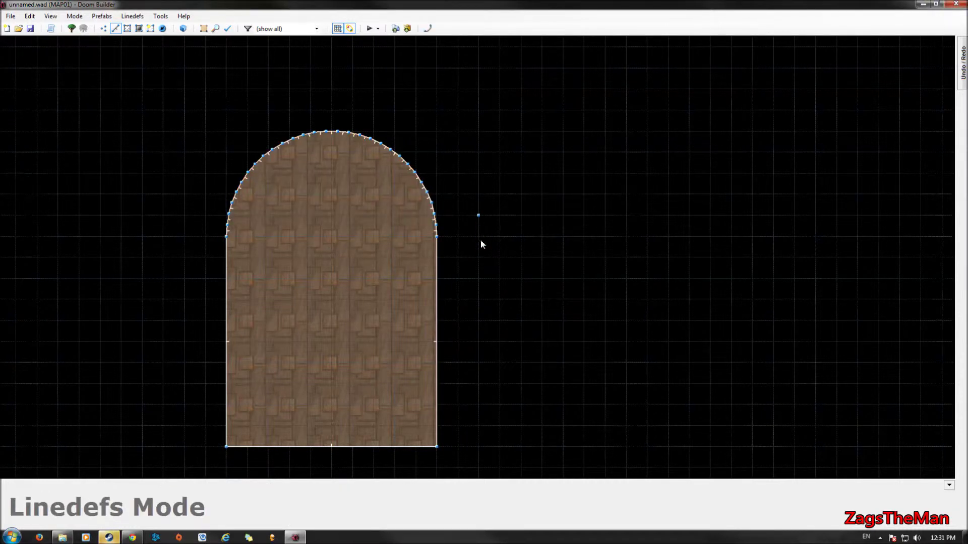
key(v)
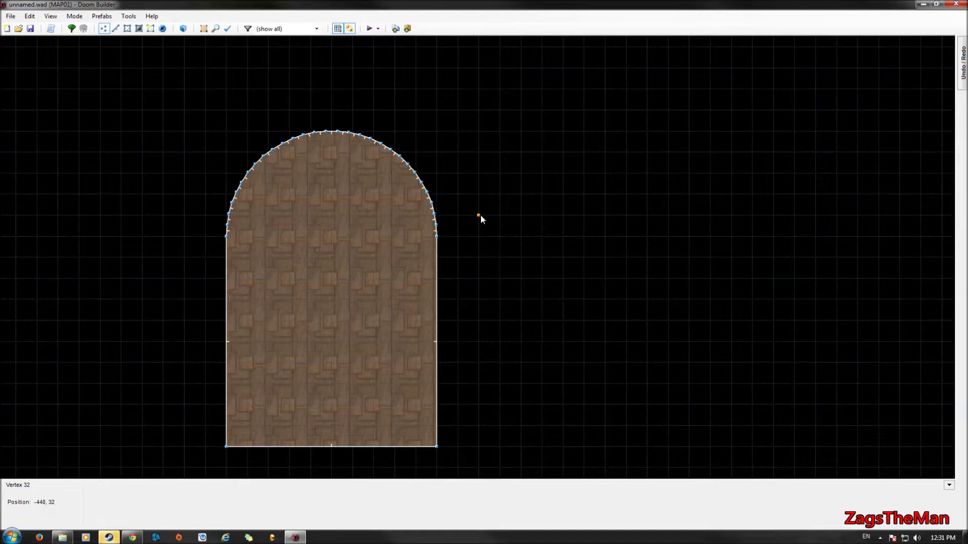
Inspect the curved wall from inside the room in Visual Mode and return to the 2D map in Vertices Mode.
key(w)
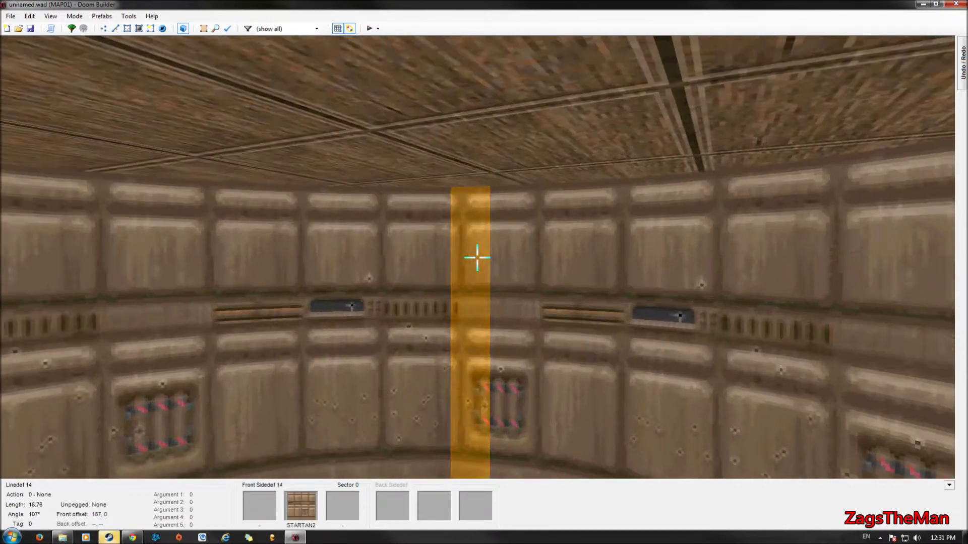
key(s)
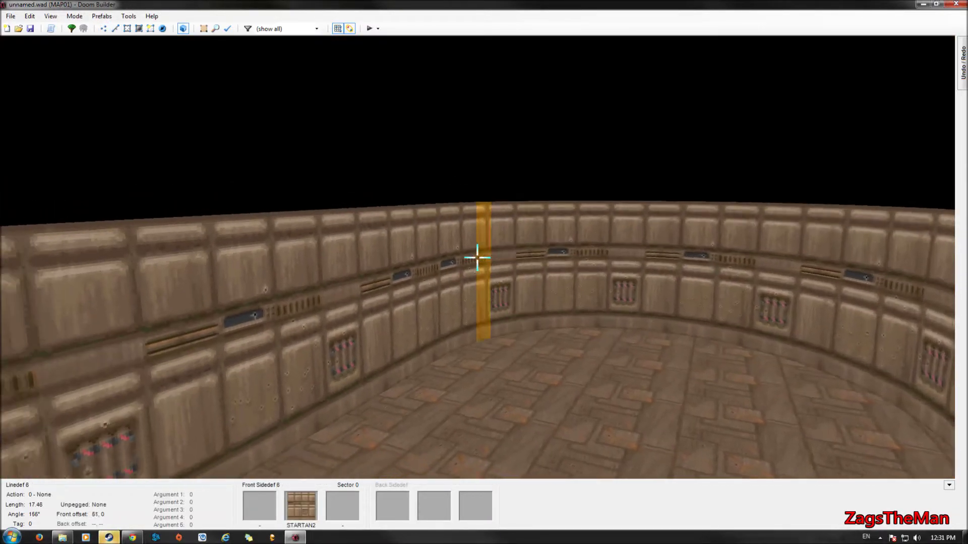
key(s)
key(w)
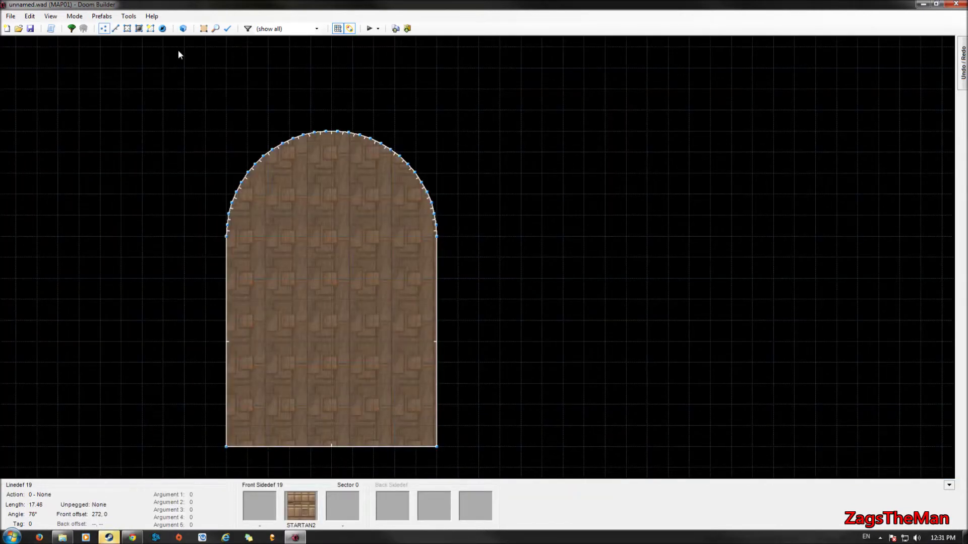
Review the map options with game configuration, level name and resources, and leave them without applying changes.
click(30, 16)
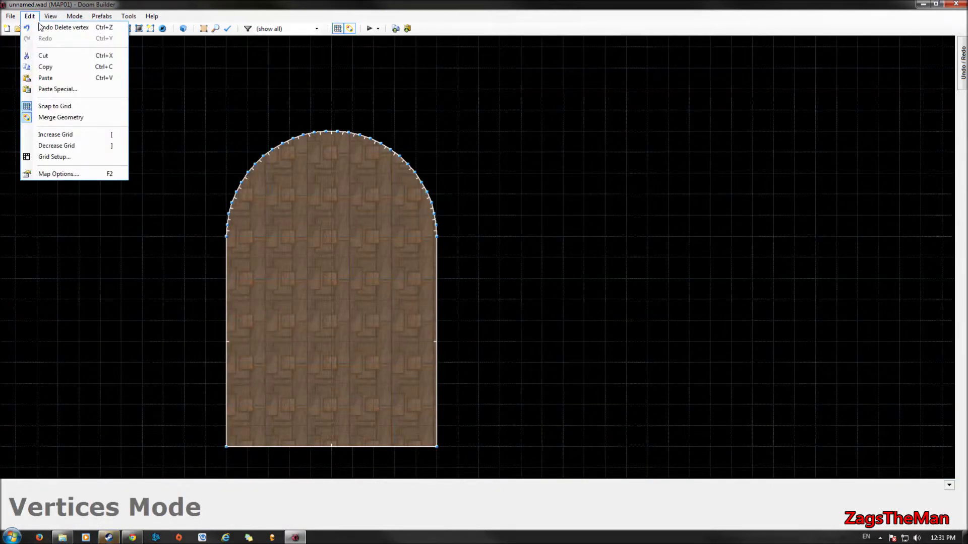
click(55, 174)
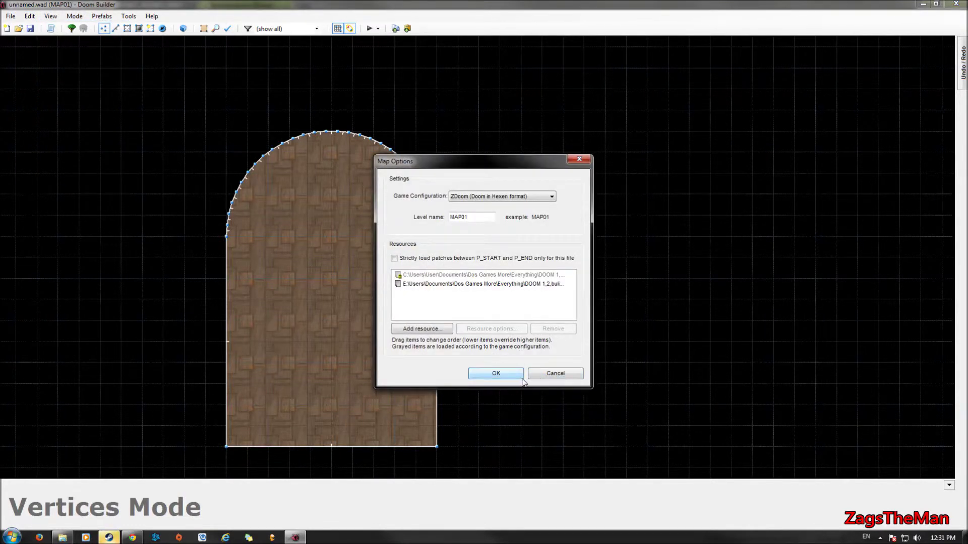
click(543, 375)
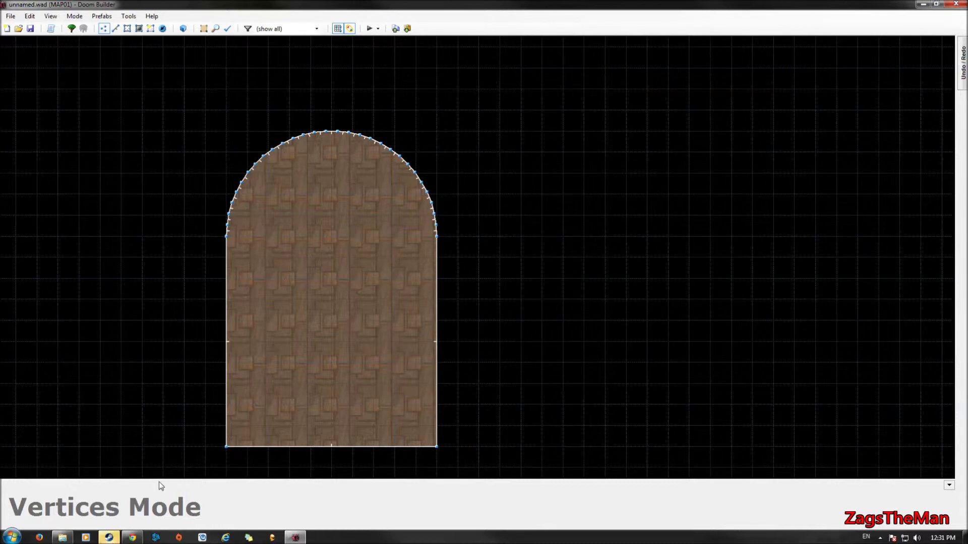
Check the pending Steam chat message and close the chat window.
click(109, 537)
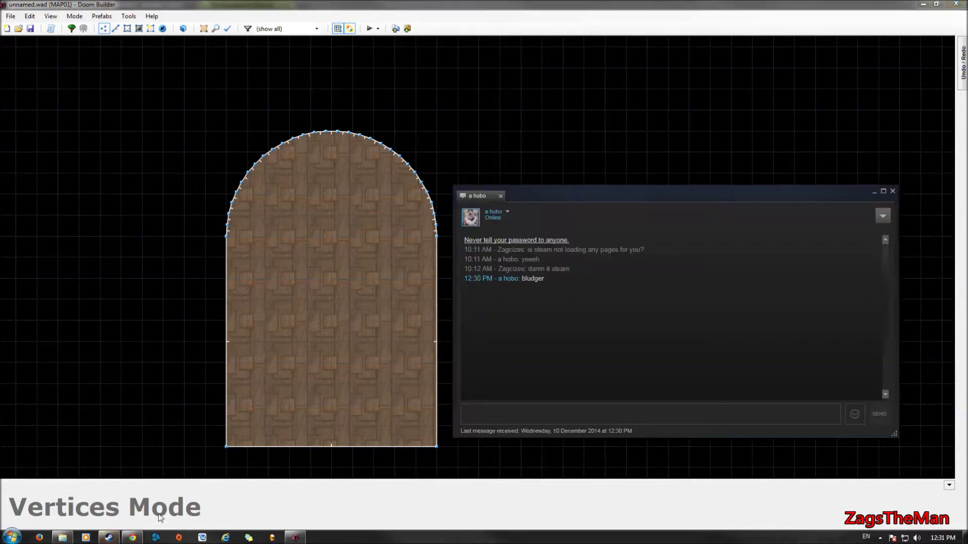
click(892, 191)
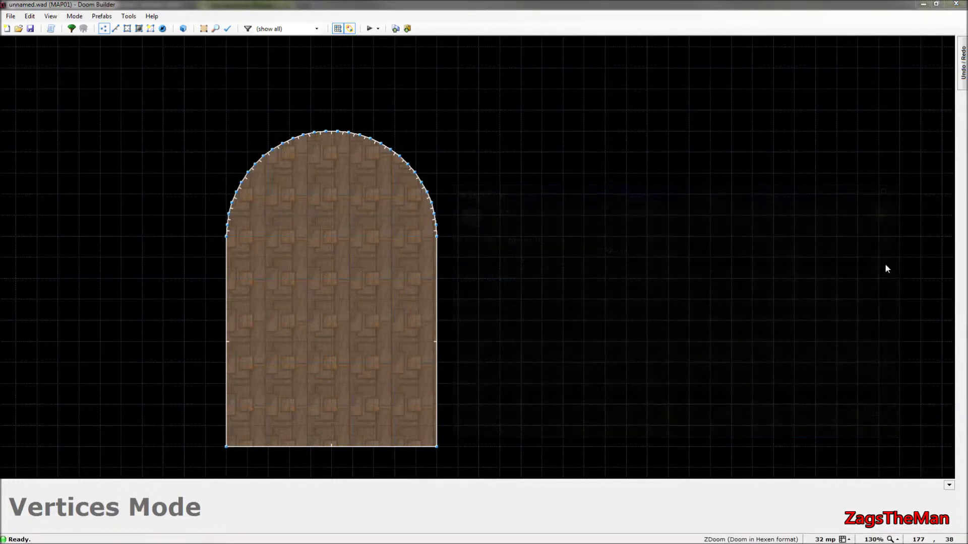
Review the grid setup and the things filters without changing either.
click(25, 17)
click(53, 157)
click(548, 173)
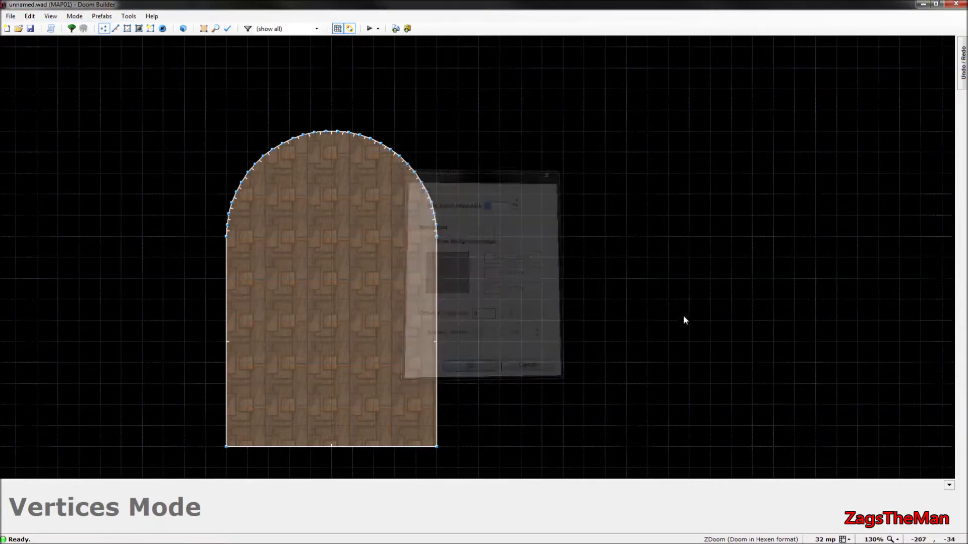
click(11, 17)
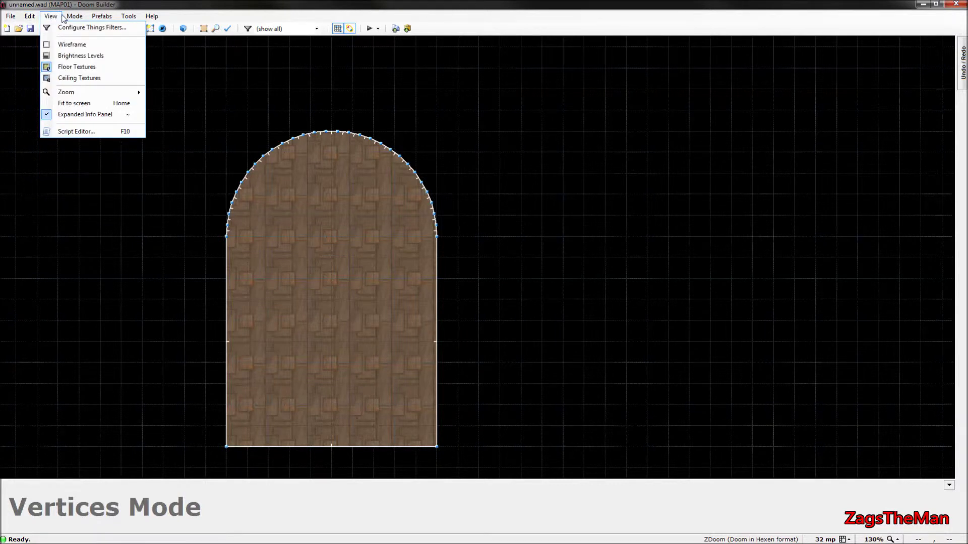
click(65, 29)
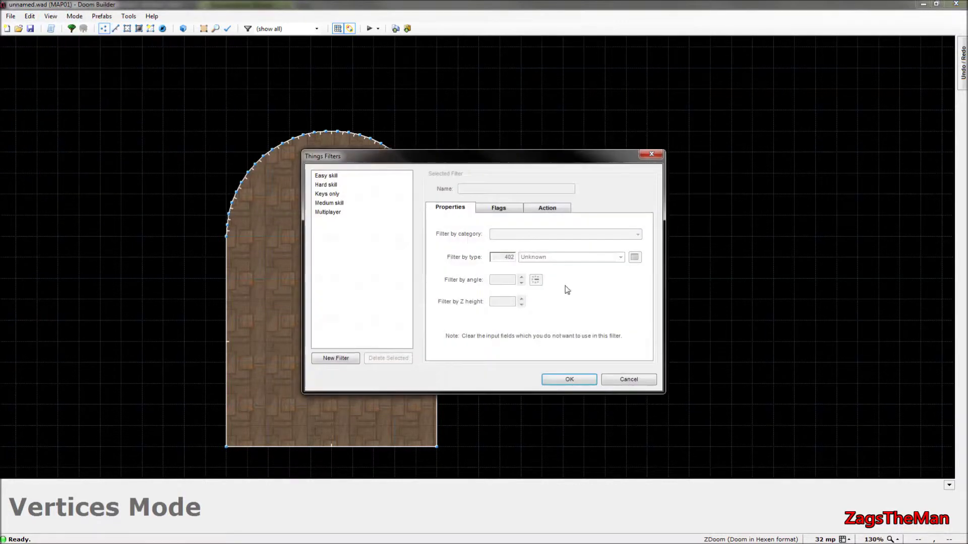
click(628, 374)
Look over the Controls, Appearance, Pasting, Editing and Interface preferences and close them without changes.
click(102, 16)
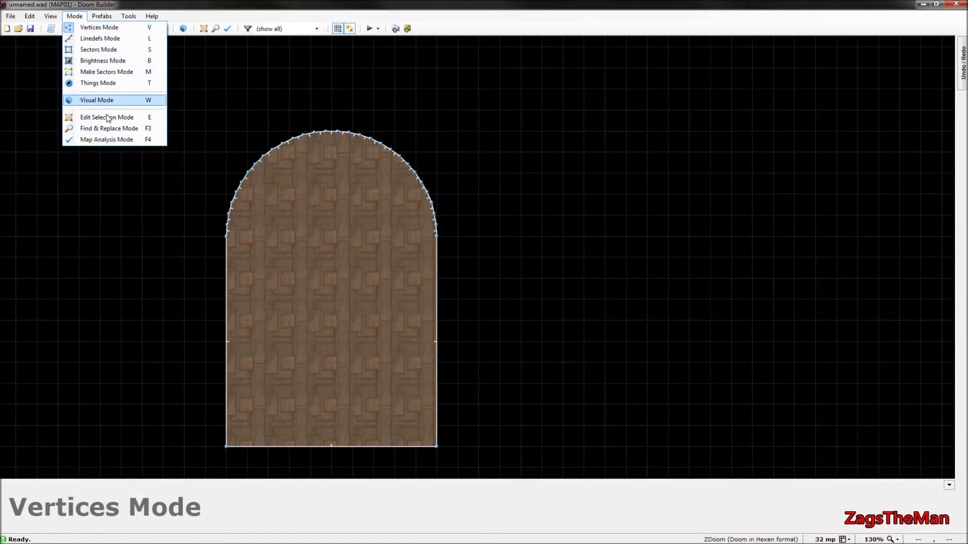
mouse_move(128, 16)
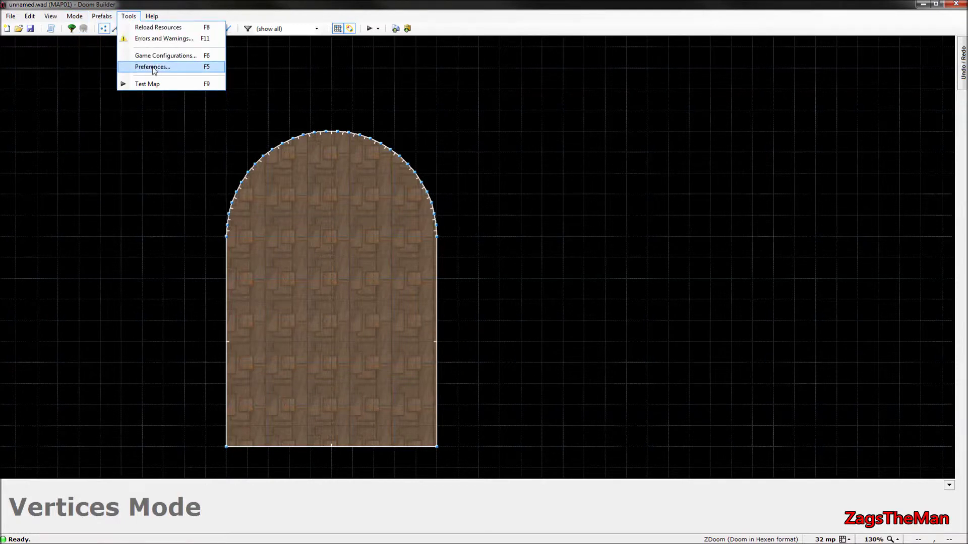
click(154, 70)
click(376, 143)
click(427, 141)
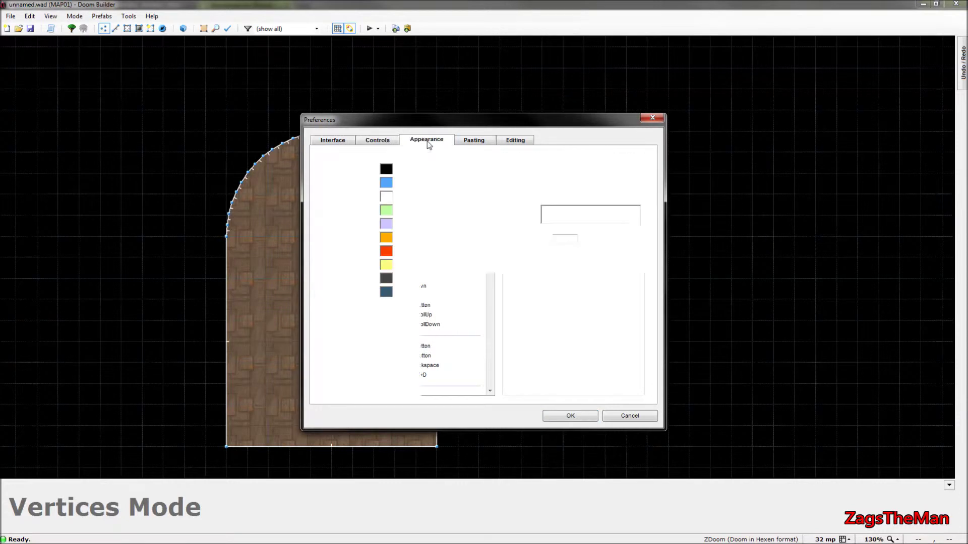
click(493, 142)
click(502, 140)
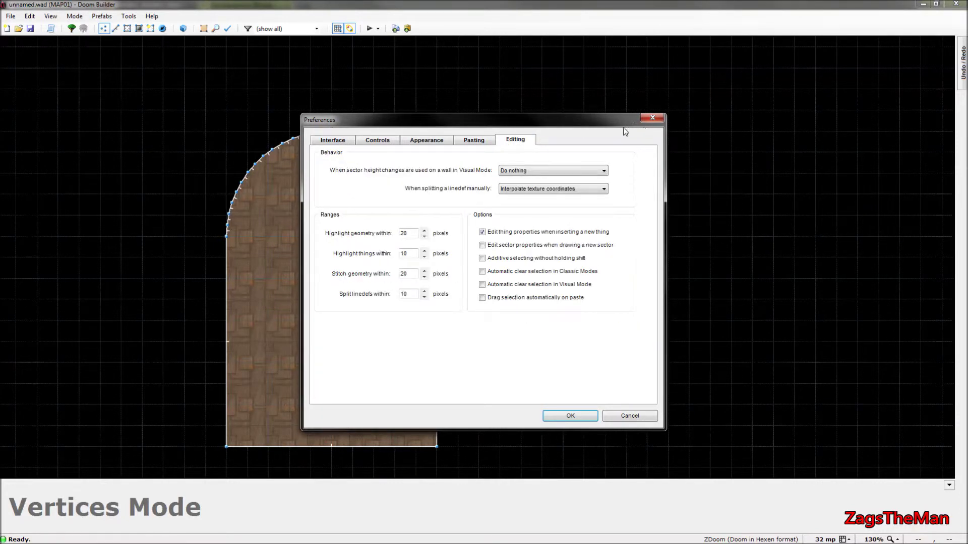
click(332, 142)
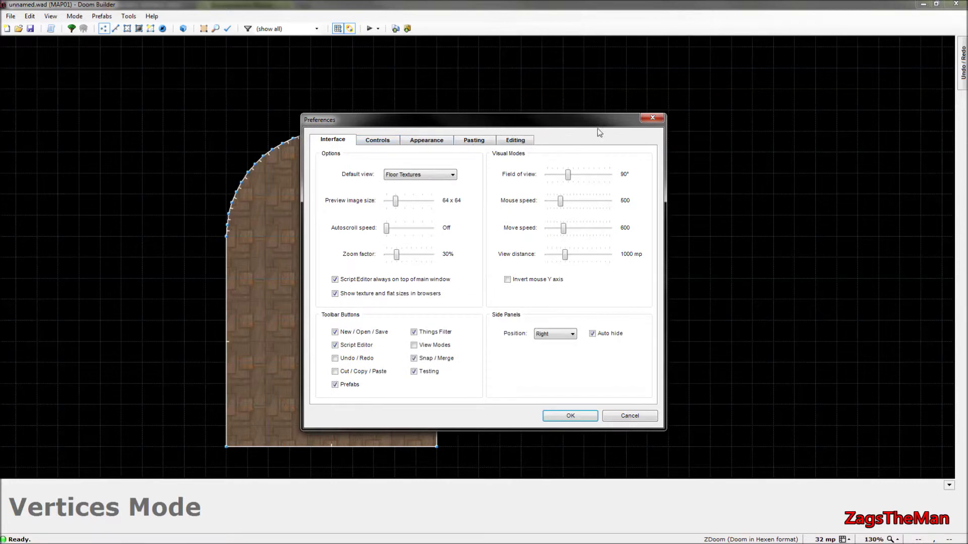
click(638, 119)
Examine the resources, nodebuilder, textures and testing settings of the ZDoom (Doom in Hexen format) game configuration.
click(129, 16)
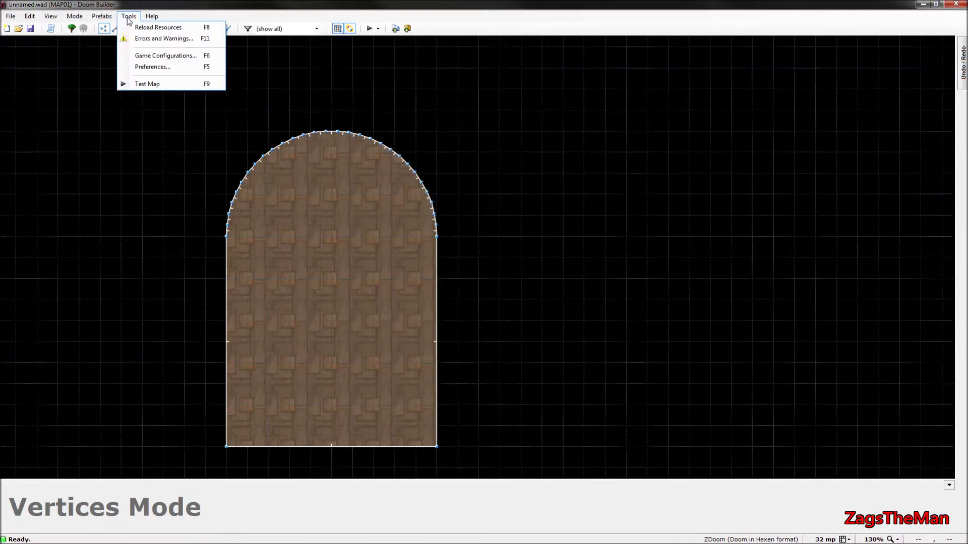
click(163, 57)
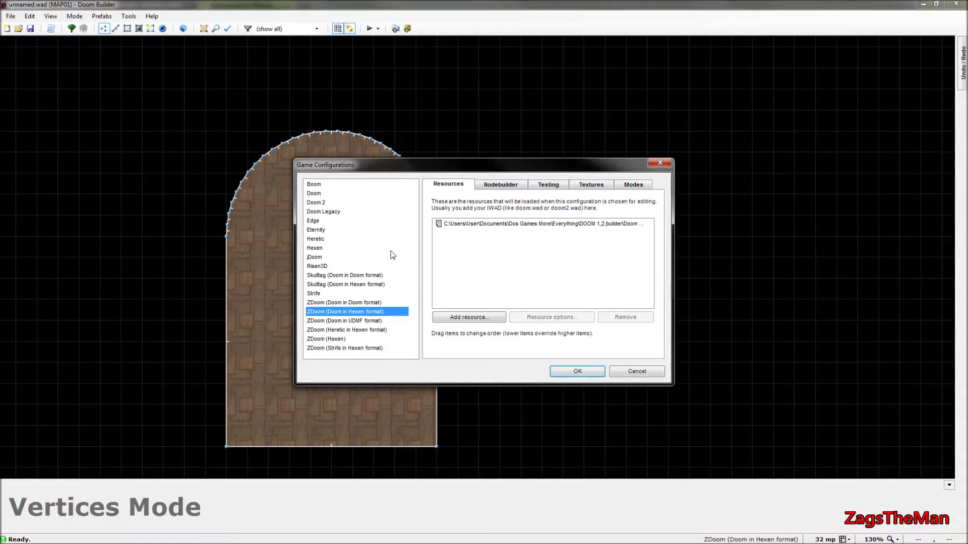
click(480, 190)
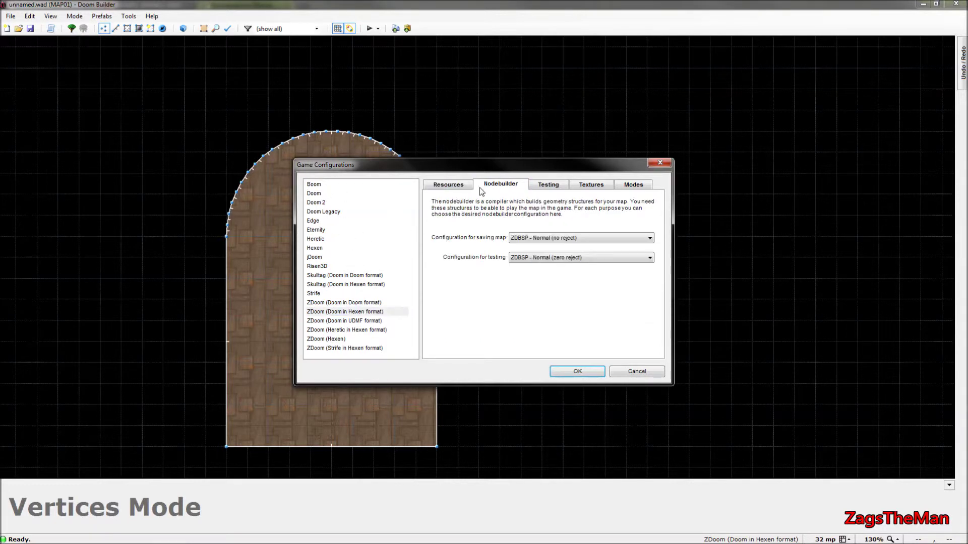
click(558, 192)
click(586, 189)
click(554, 191)
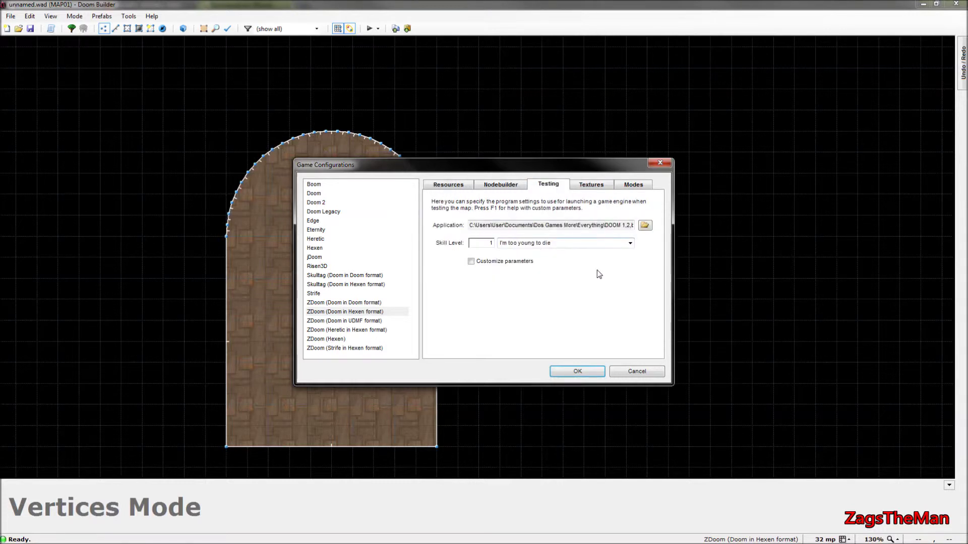
Browse to the zdoom-2.5.0 folder to view the executable available as test program, and cancel the selection.
click(645, 226)
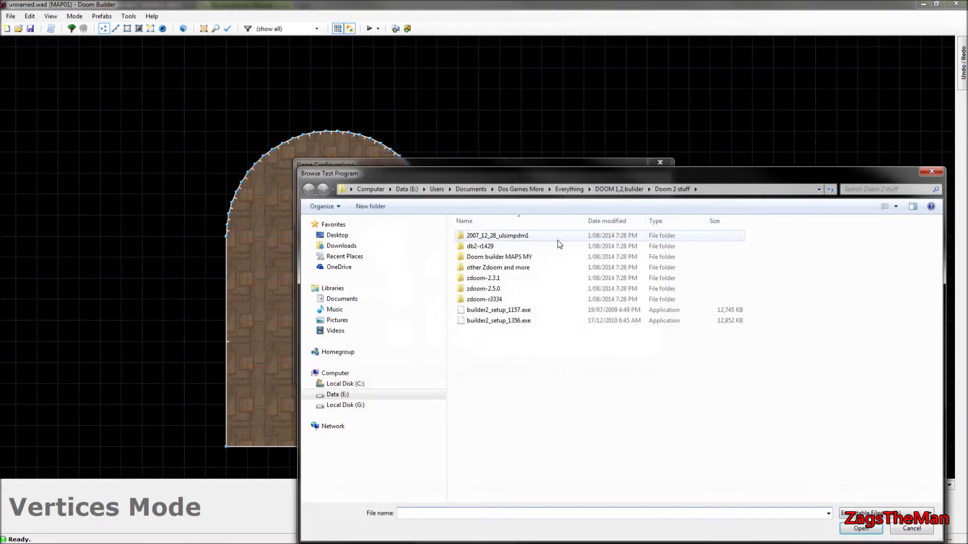
double_click(507, 289)
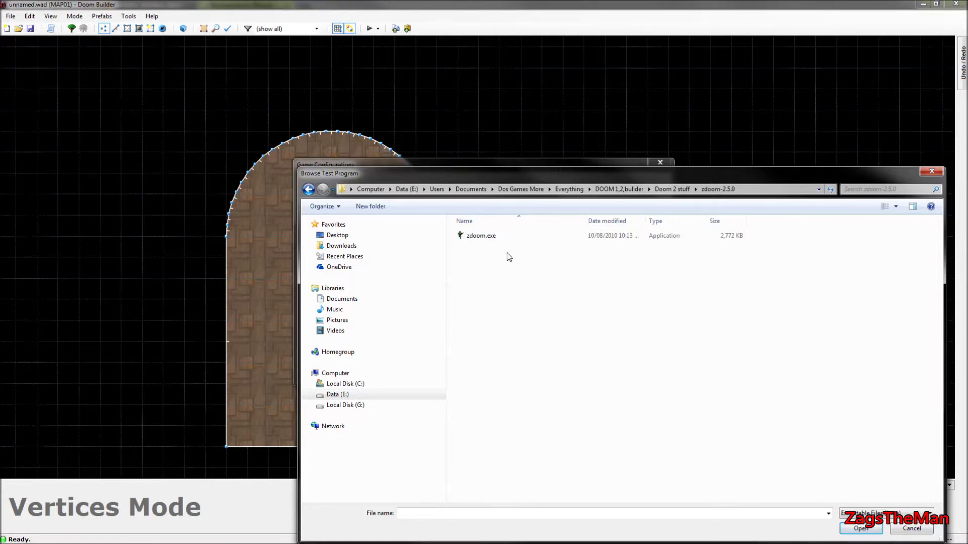
click(910, 530)
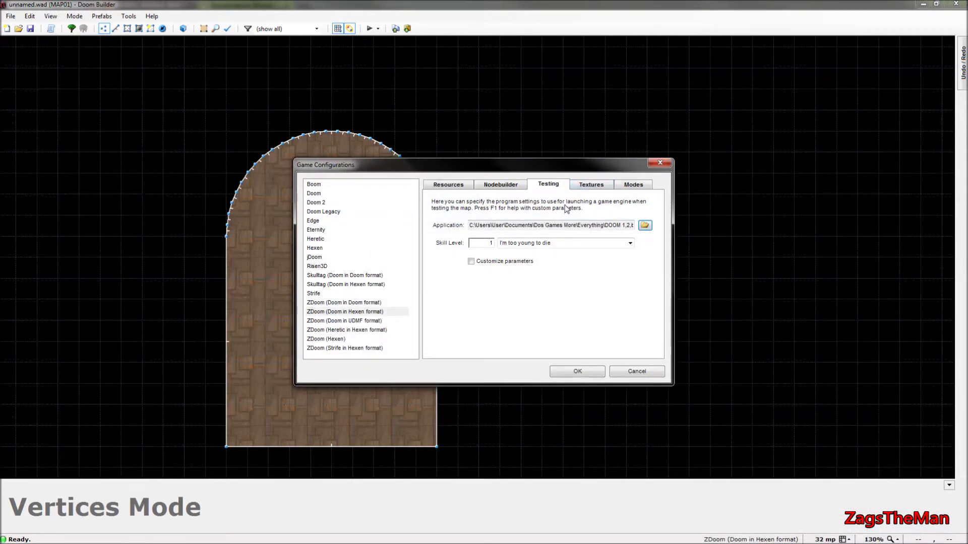
Look over the configuration's texture sets, editing modes and resources, and close the game configurations.
click(584, 188)
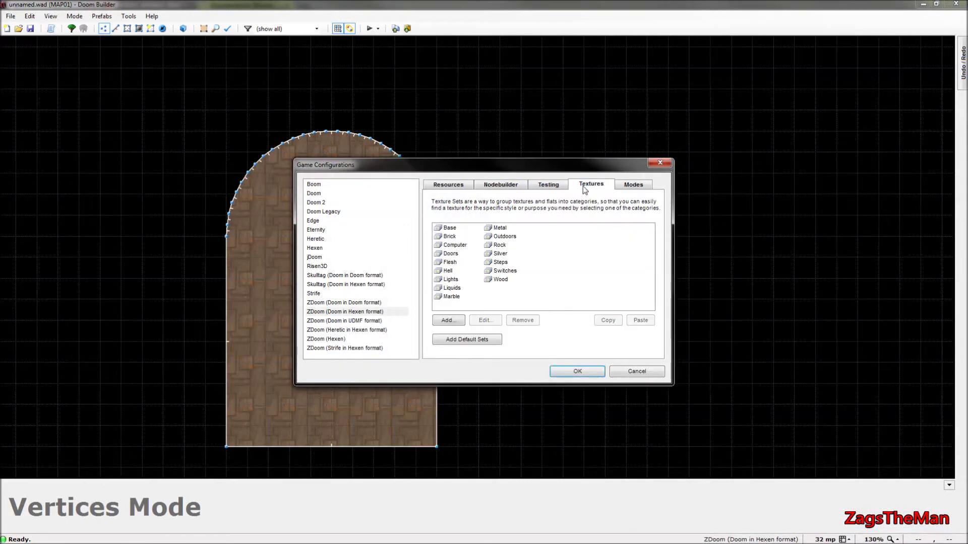
click(618, 190)
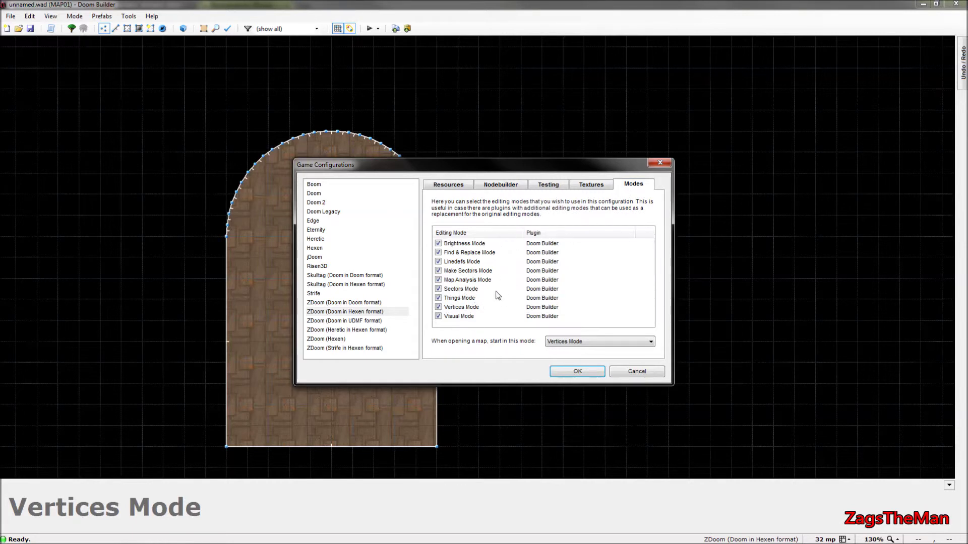
click(448, 185)
click(577, 371)
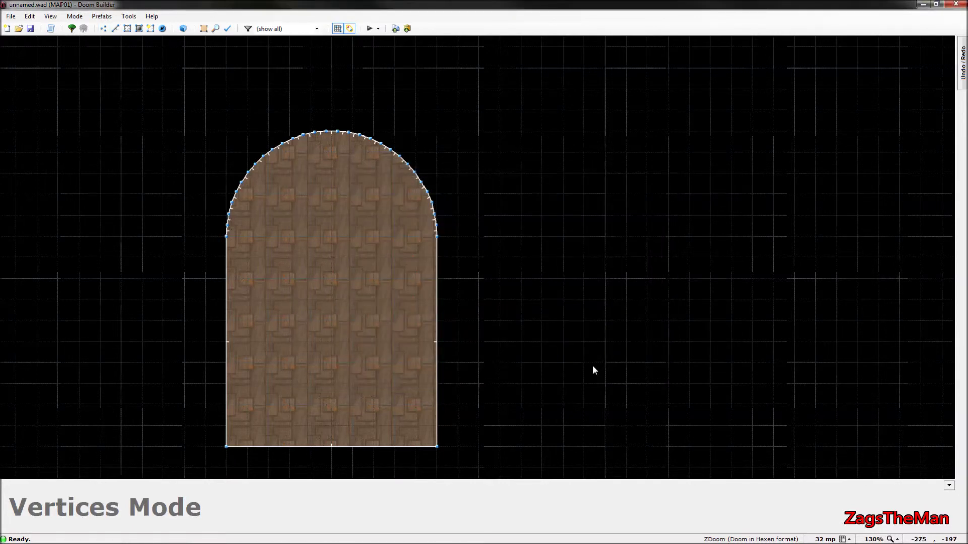